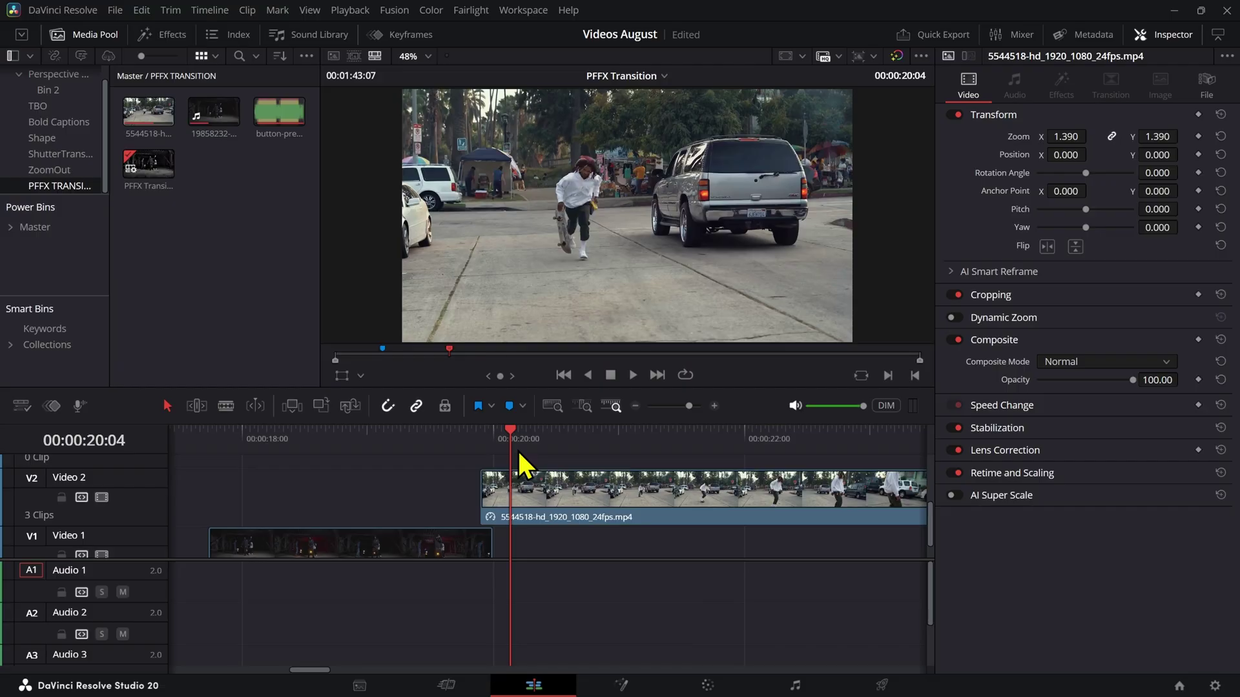
Step: Split the skateboarder clip on Video 2 at 00:00:20:25
left_click_drag(517, 450, 600, 454)
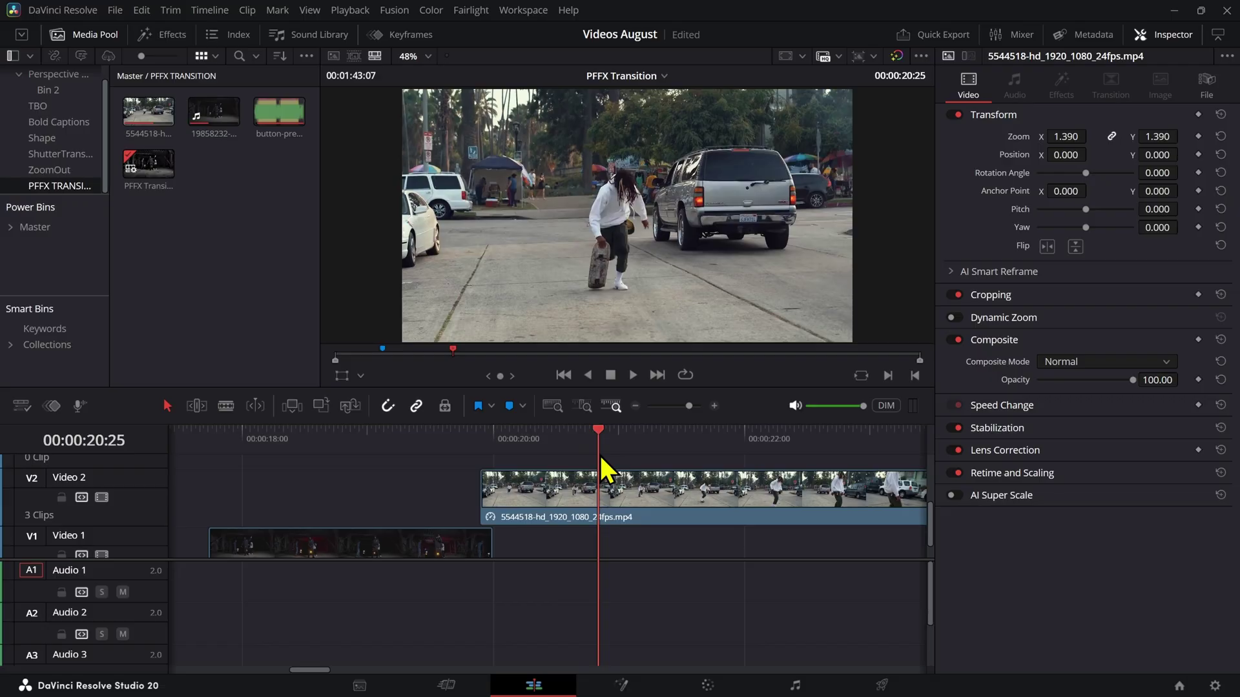
left_click(614, 506)
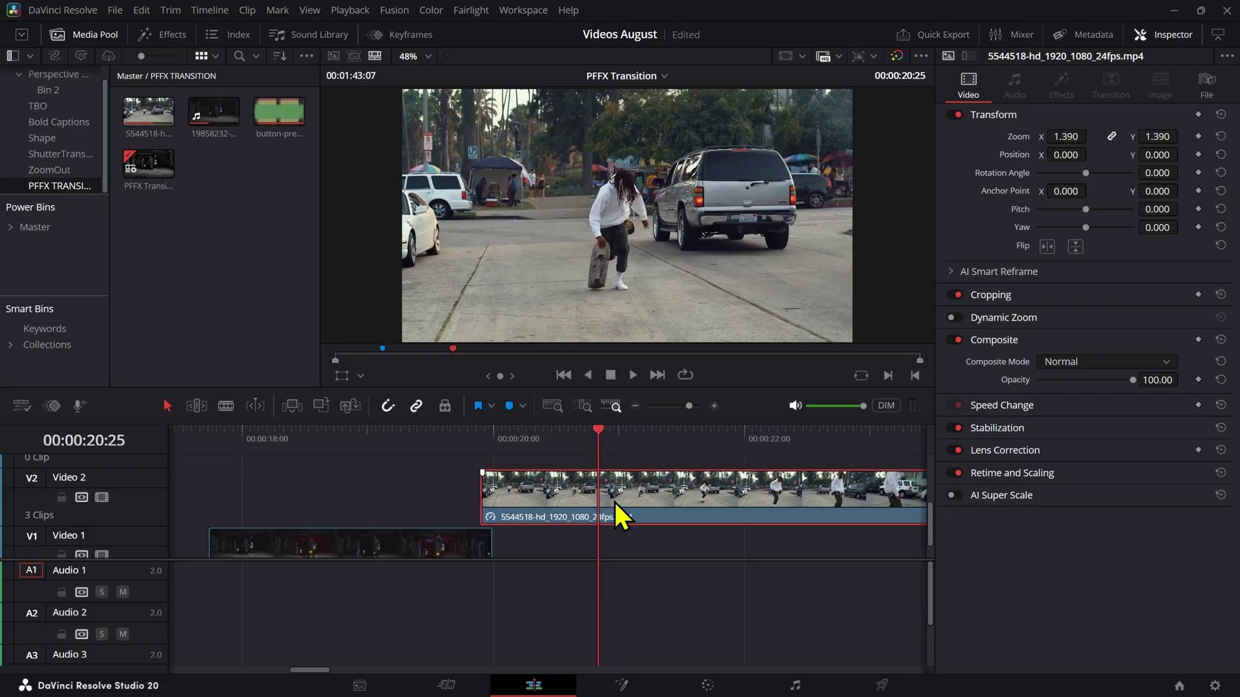
key("ctrl+b")
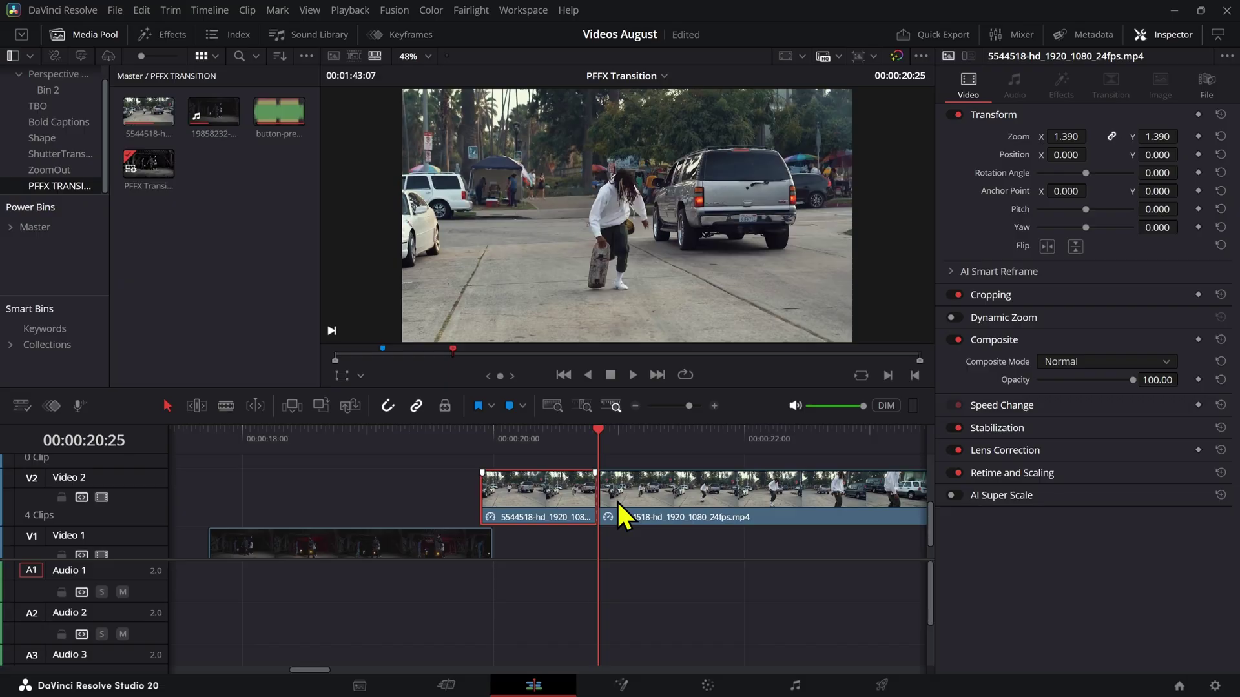
Step: Freeze the first segment of the split skateboarder clip on its last frame, at 00:00:20:24
key("Left")
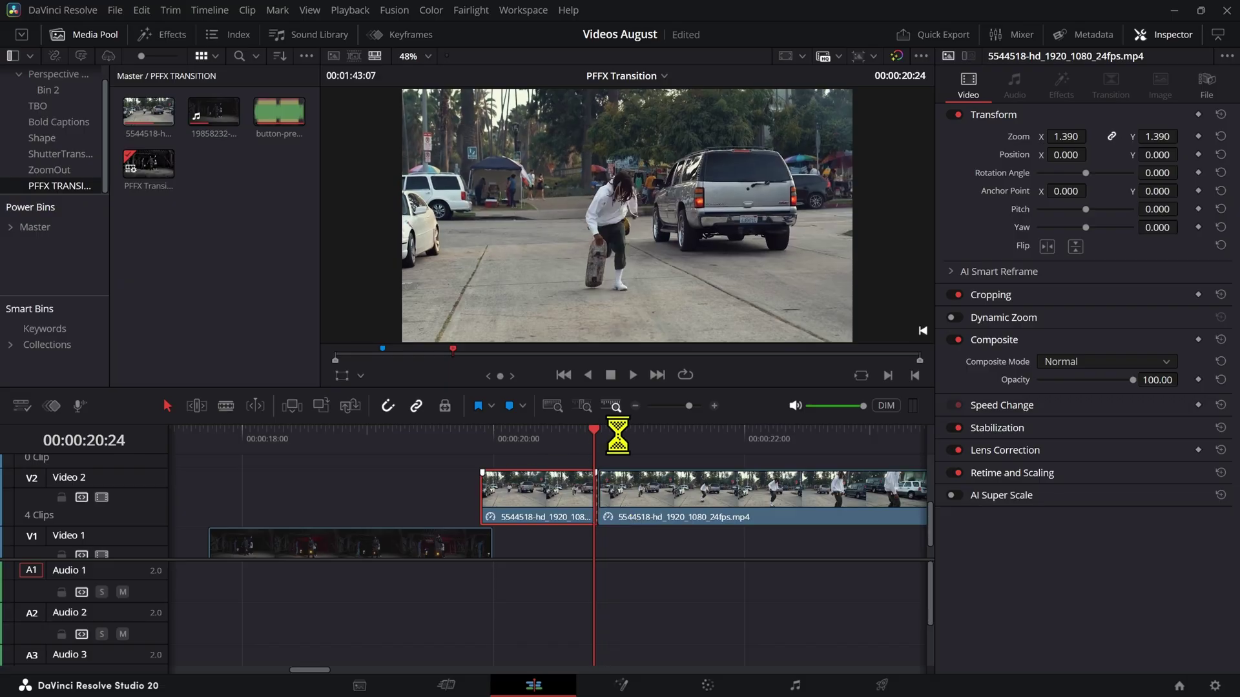
key("shift+r")
key("Left")
key("Left")
key("Left")
key("Left")
key("Left")
key("Left")
key("Left")
key("Left")
key("Left")
key("Left")
key("Left")
key("Left")
key("Left")
key("Left")
key("Left")
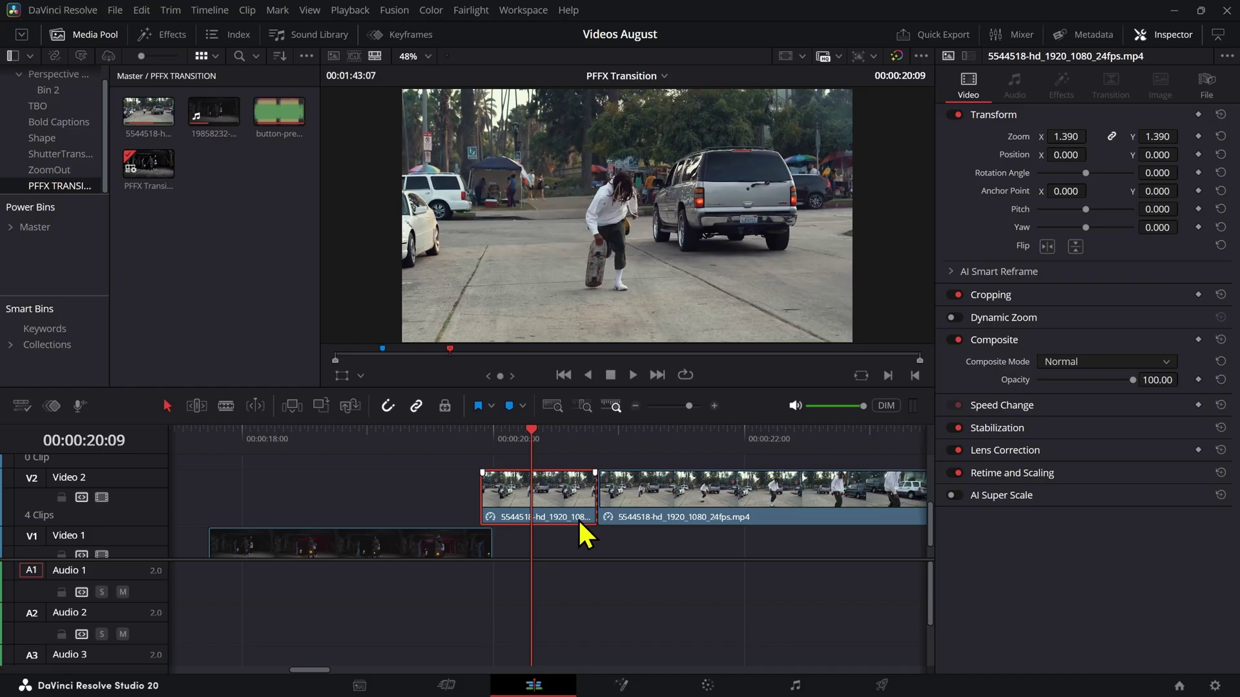
key("r")
left_click(599, 329)
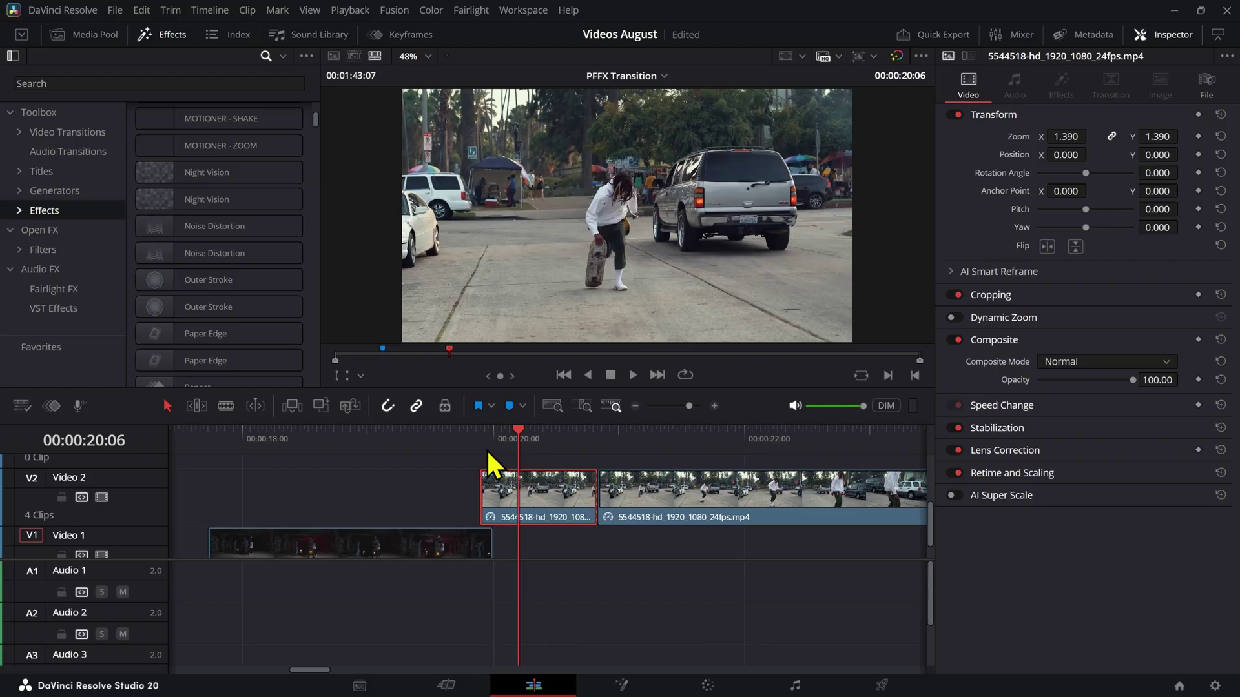
Step: Open the frozen segment in Fusion from its first frame and add a Magic Mask node after MediaIn1 to isolate the skateboarder
key("Up")
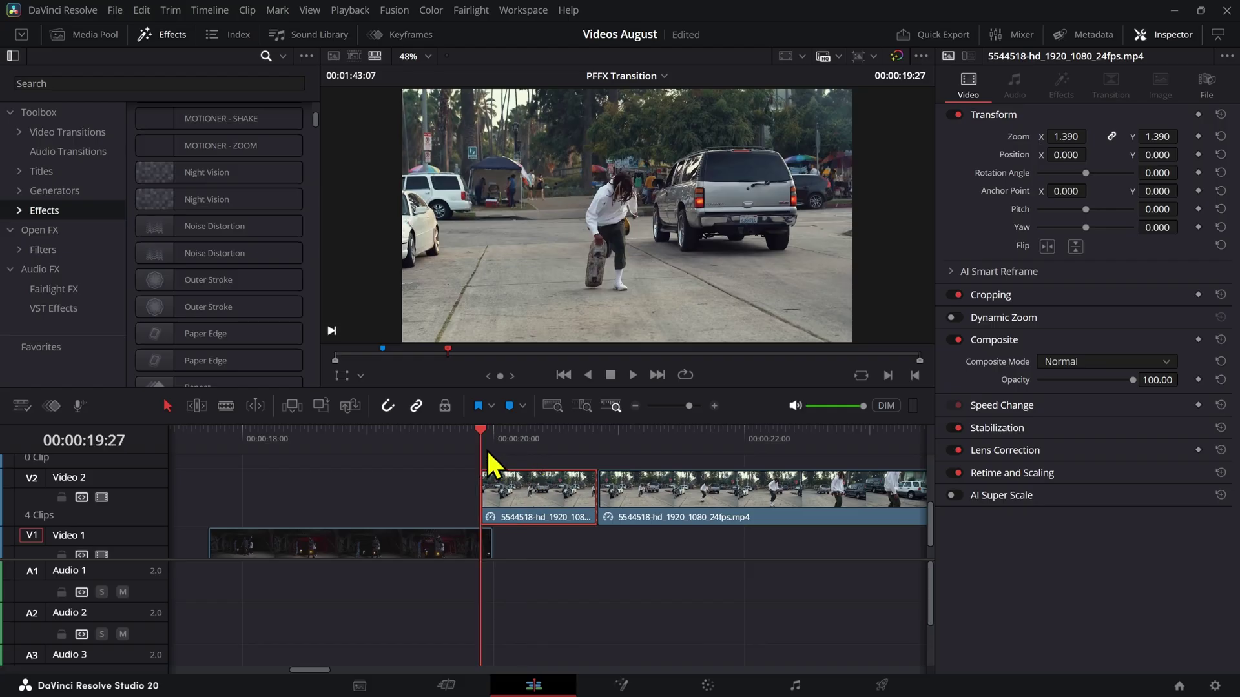
right_click(506, 496)
left_click(587, 298)
key("shift+space")
type("magic")
key("Return")
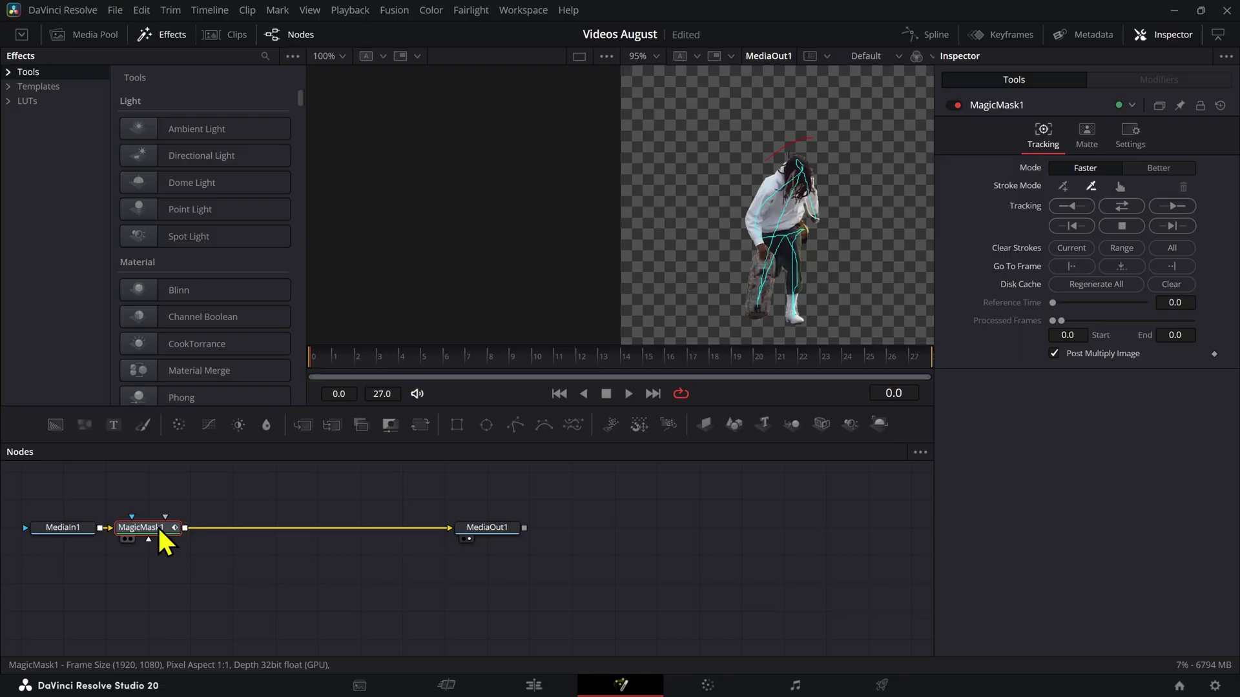
Step: Add a Time Stretcher node after MagicMask1 and return to the Edit page
key("shift+space")
type("time")
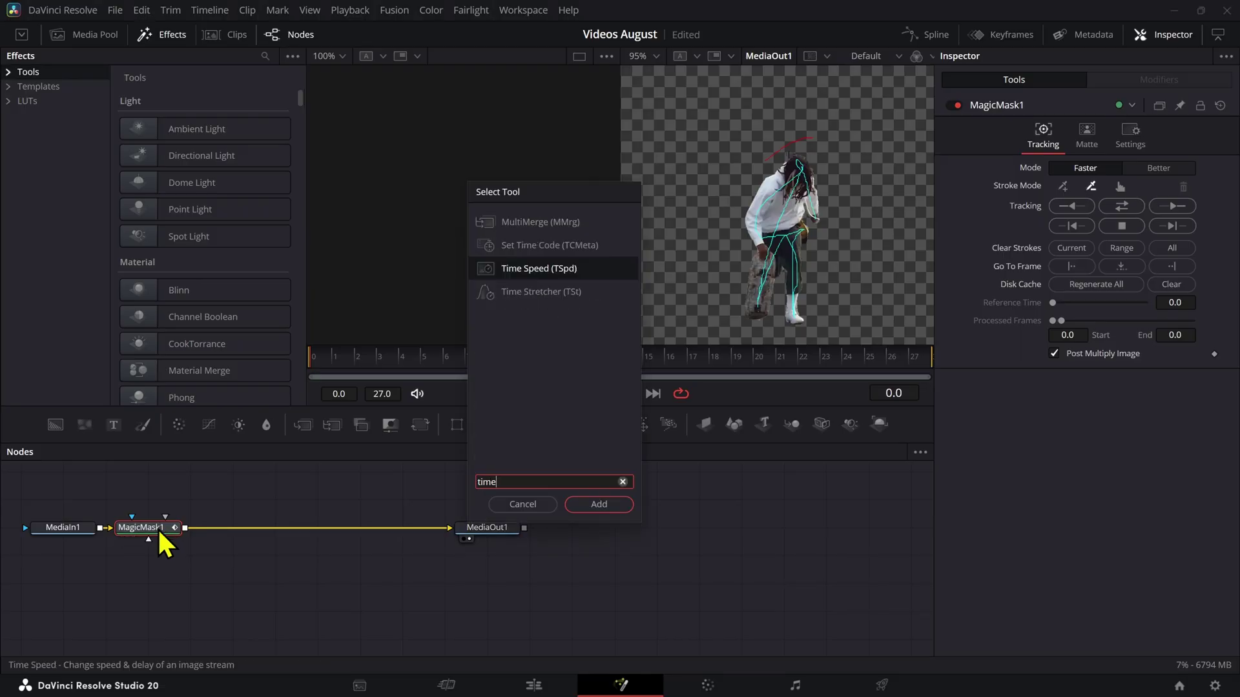
key("Down")
key("Return")
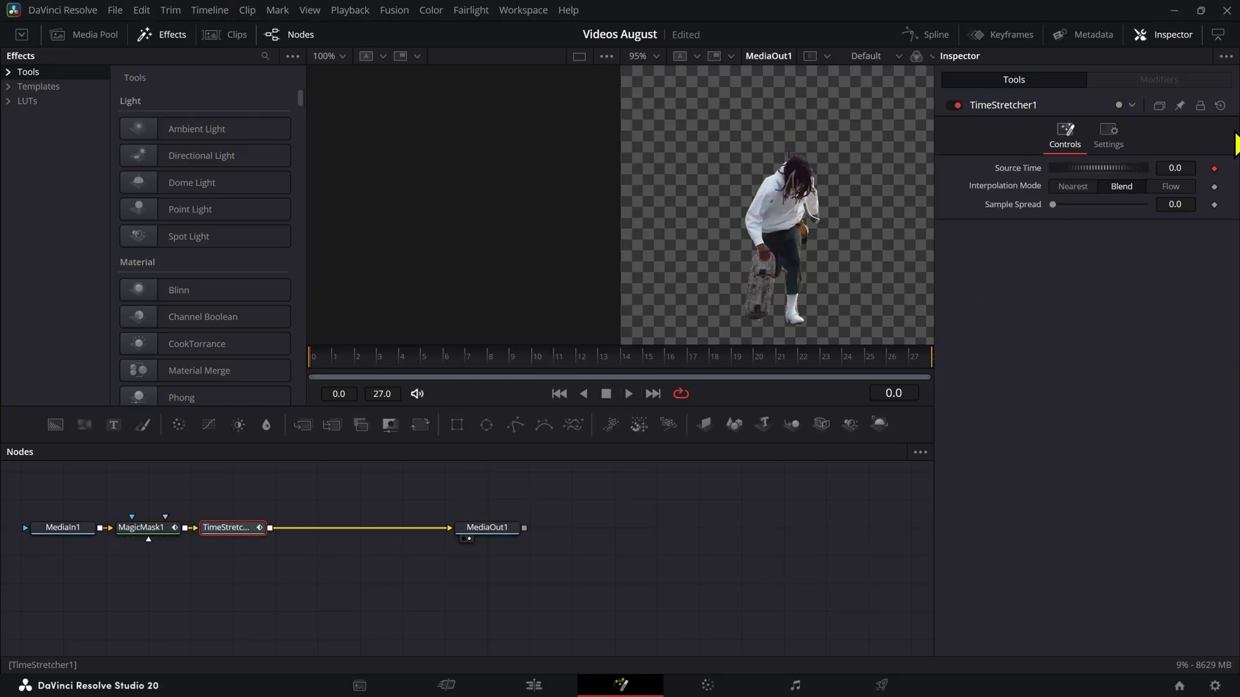
left_click(534, 685)
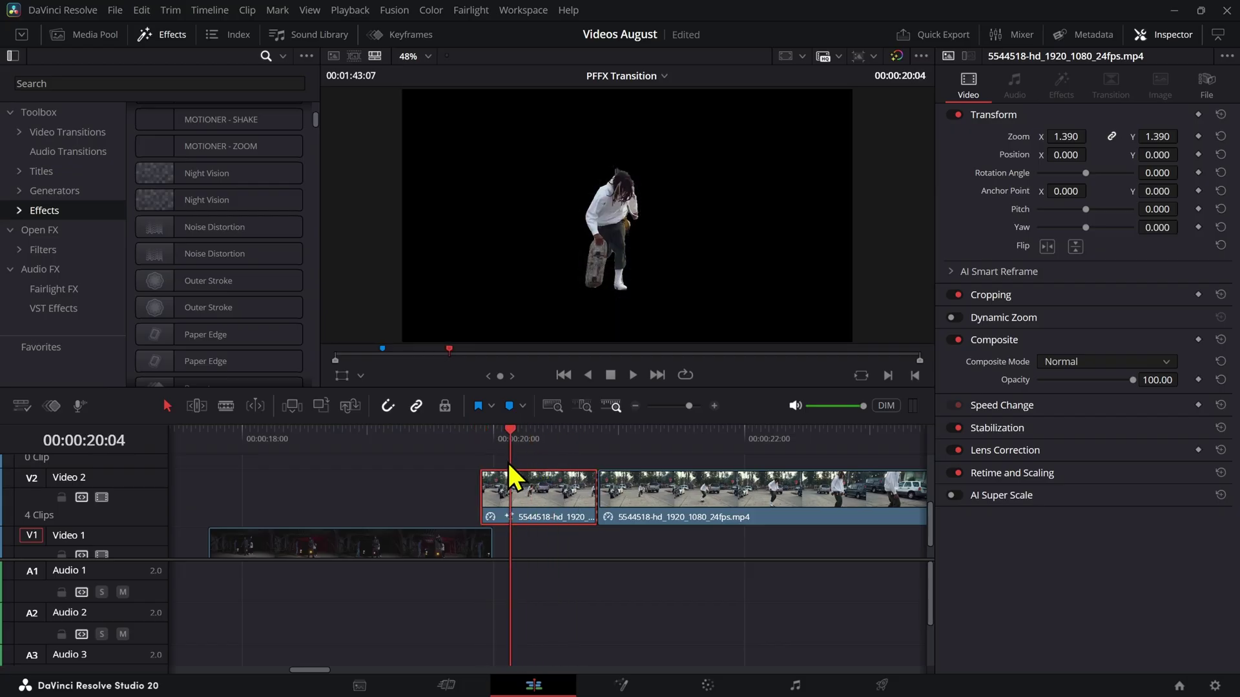
Step: Move both Video 2 segments earlier so the masked one overlaps the end of the Video 1 clip
left_click(642, 501, "ctrl")
left_click_drag(642, 501, 540, 498)
left_click(398, 438)
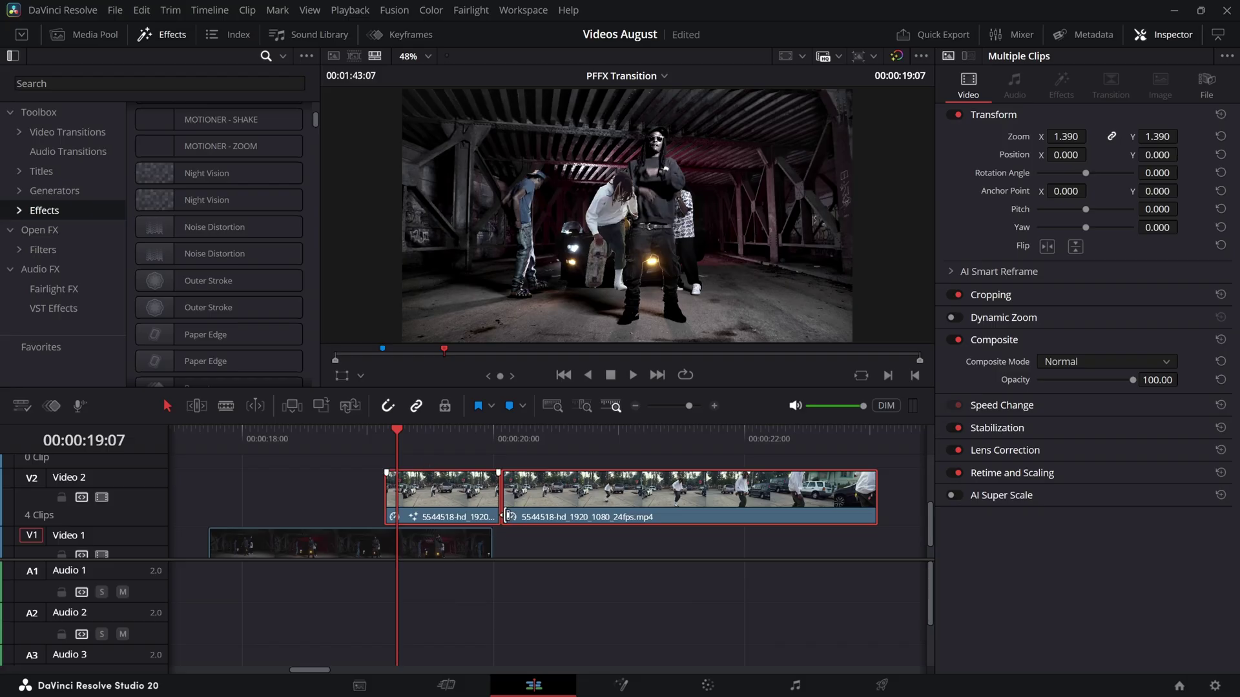
Step: Find "paper" effects, apply SUALVI-PaperFoldCollage 1 to the masked segment, and turn off its Out animation
left_click(548, 549)
left_click(144, 84)
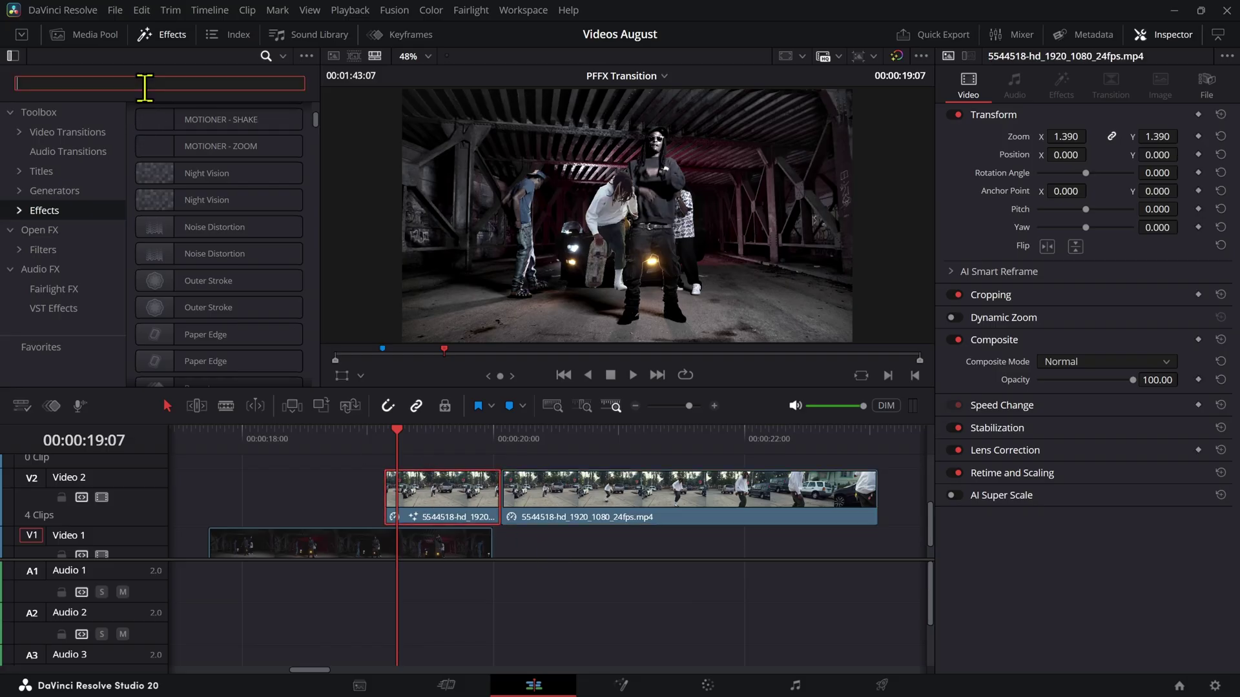
type("paper")
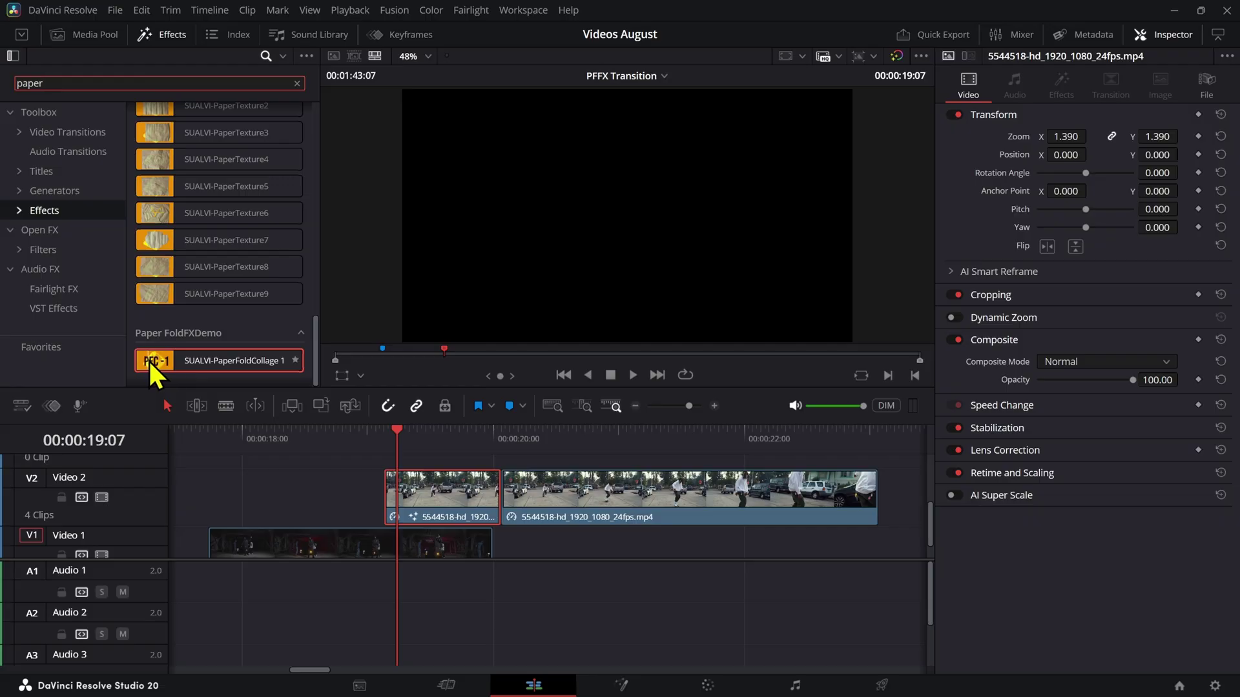
left_click_drag(148, 359, 401, 495)
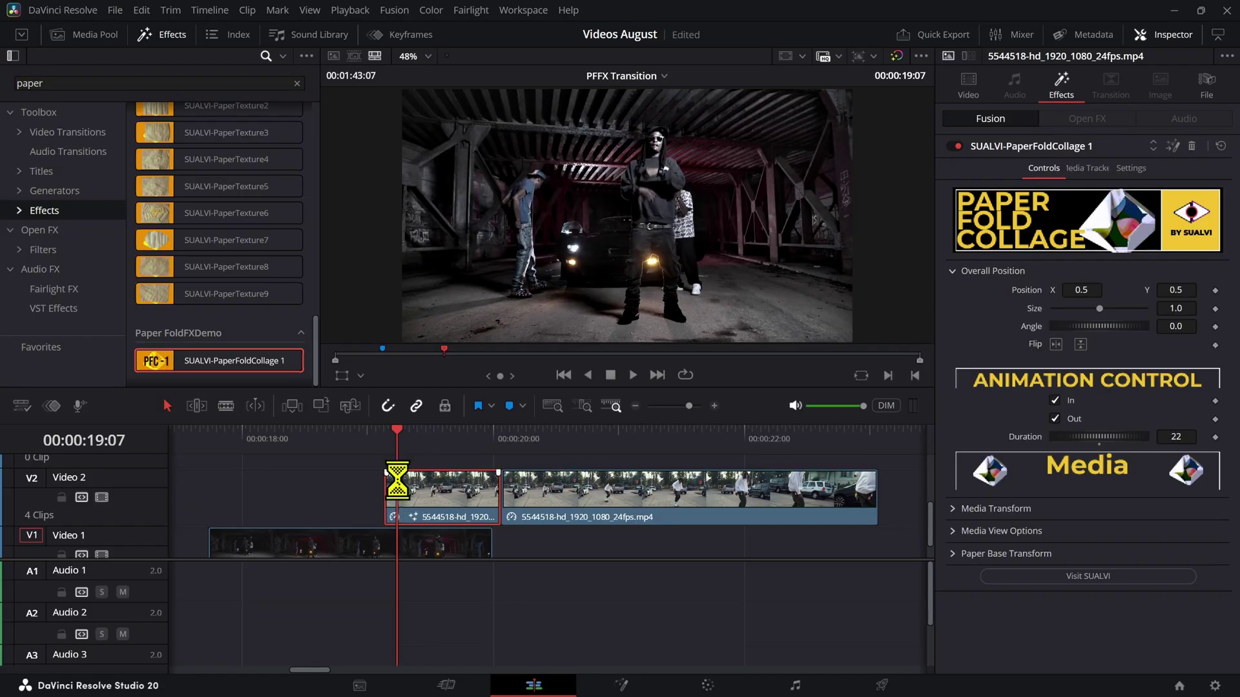
left_click(1054, 420)
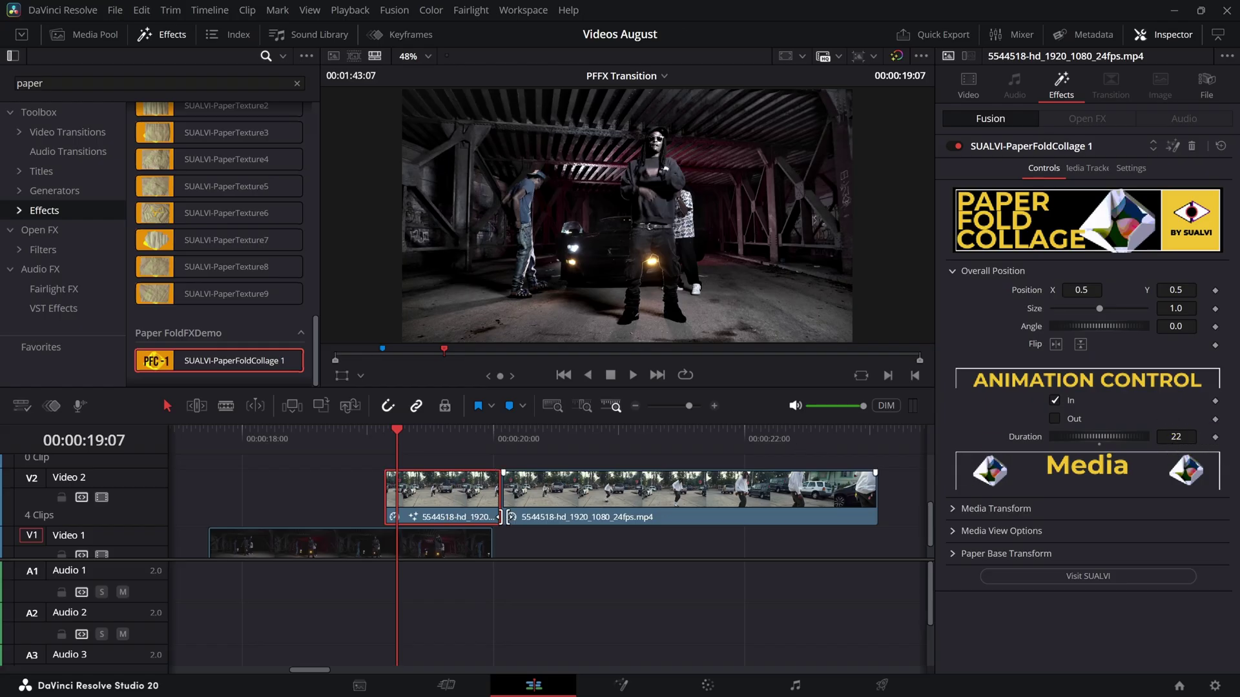
Step: Set the masked segment's duration to 22 frames and move the following clip up against its end
key("ctrl+d")
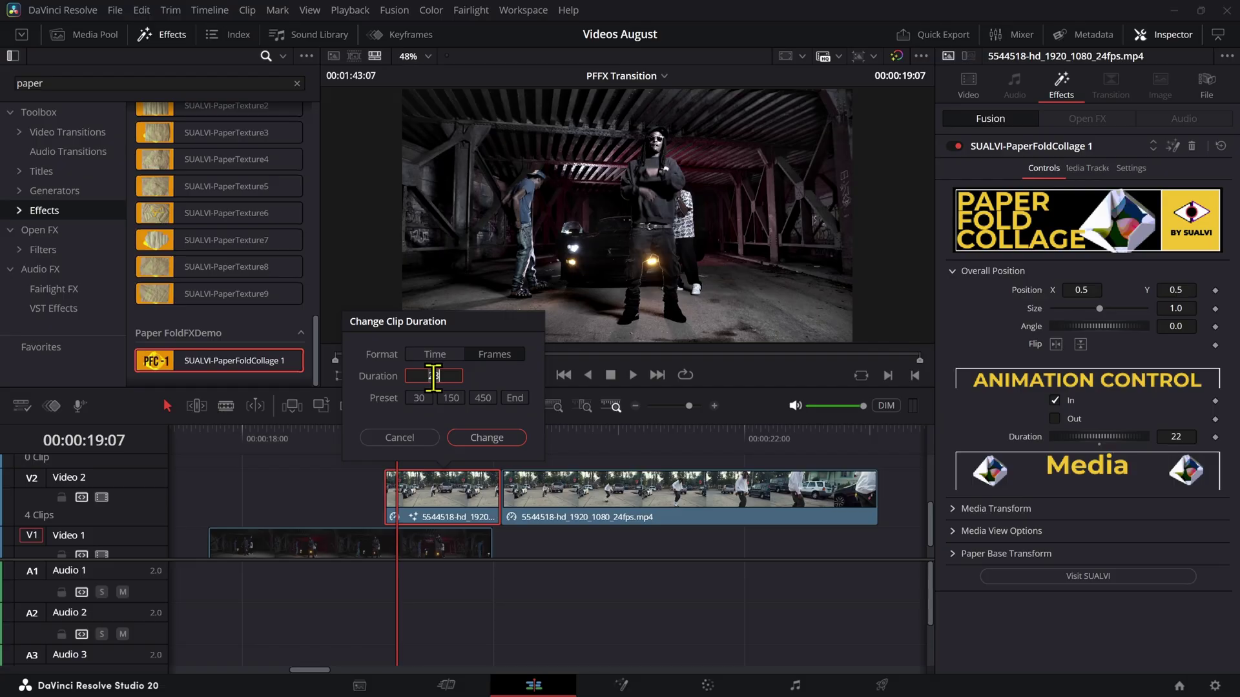
type("22")
left_click(474, 432)
left_click_drag(542, 498, 513, 498)
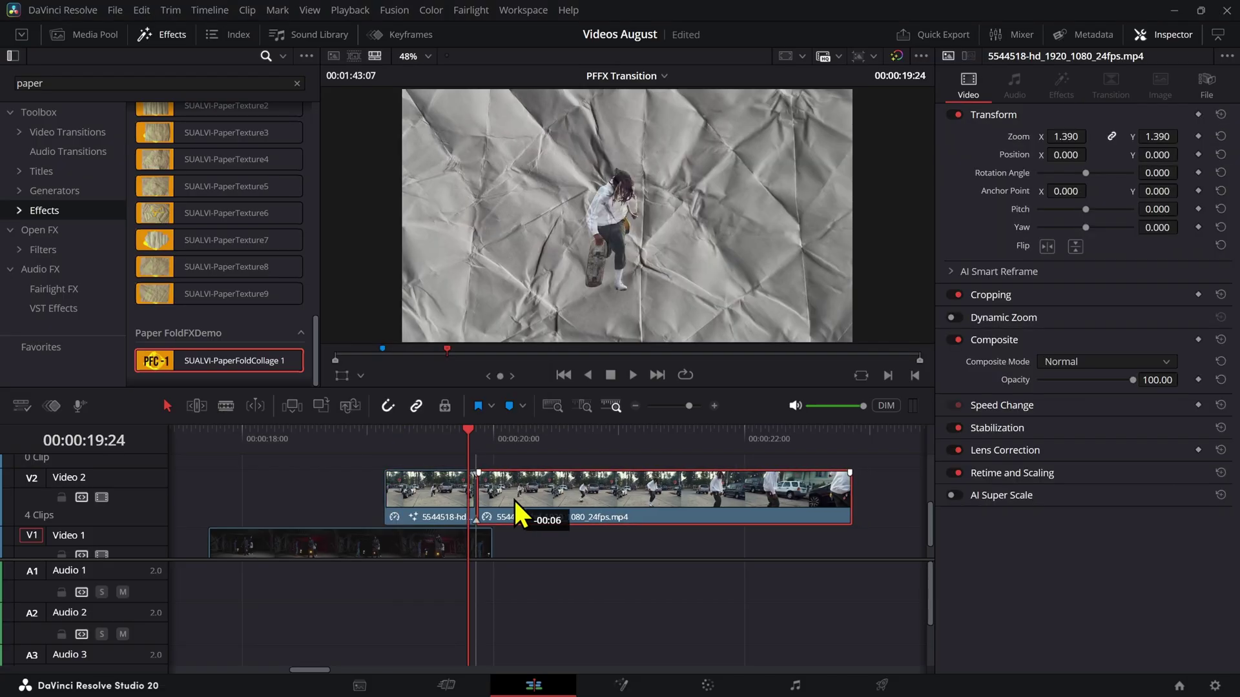
Step: Set the collage's Paper Base Transform to position 0.479, 0.485, size 0.208 and angle 83.9, fitting the paper around the skateboarder
left_click(454, 497)
left_click(1061, 85)
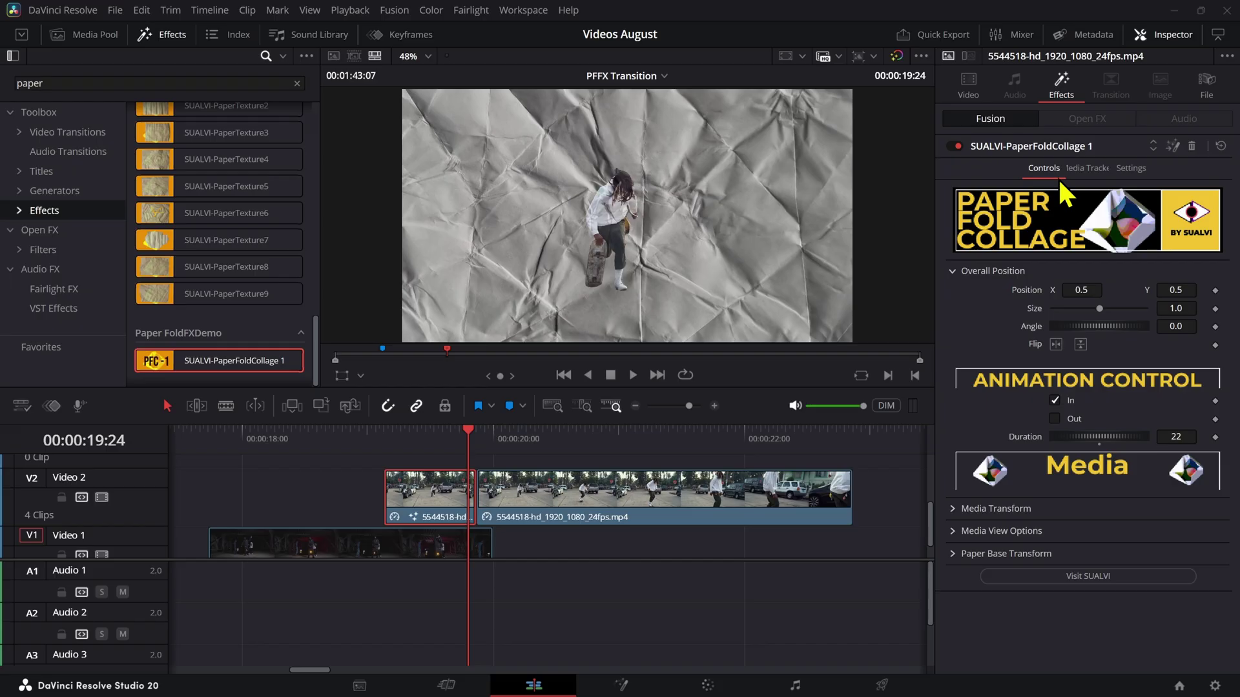
left_click(954, 554)
left_click(954, 532)
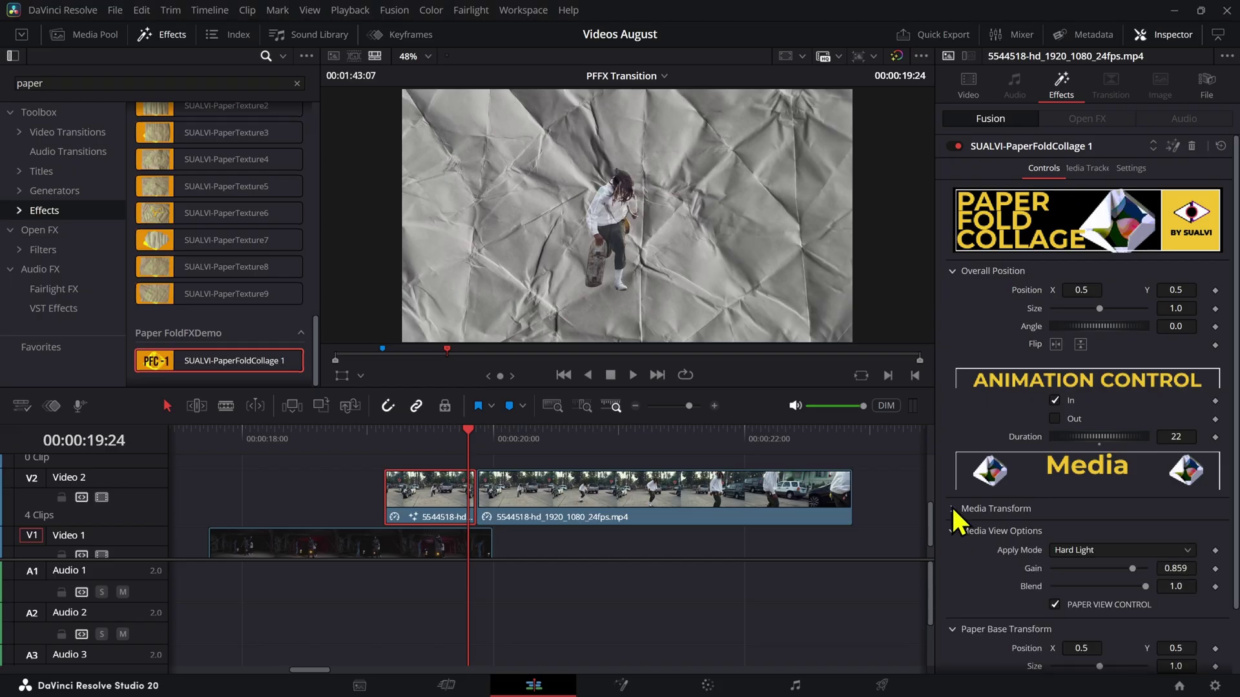
left_click(953, 508)
scroll(1023, 429, "down", 3)
mouse_move(1175, 594)
left_mouse_down()
mouse_move(1130, 594)
mouse_move(1233, 612)
mouse_move(1160, 594)
left_mouse_up()
left_click_drag(1160, 594, 1162, 594)
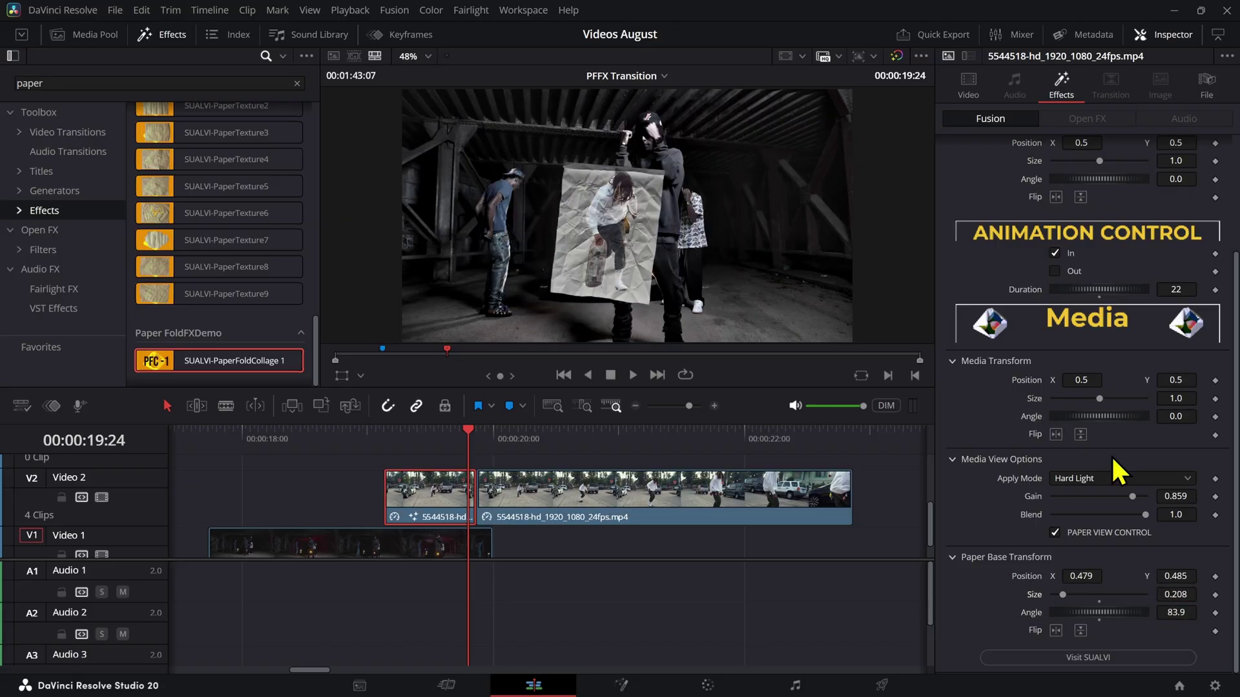
Step: Turn off Paper View Control and set the media's Apply Mode to Normal with Alpha Gain 1.0
left_click(1055, 533)
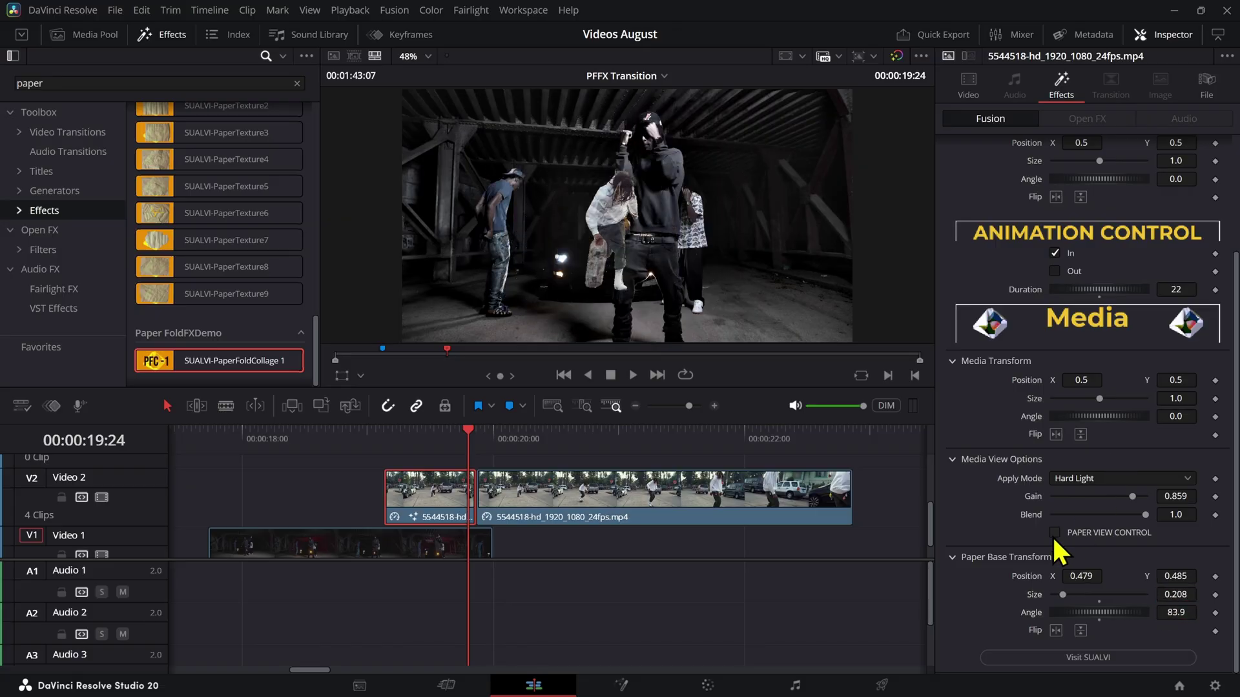
double_click(1016, 483)
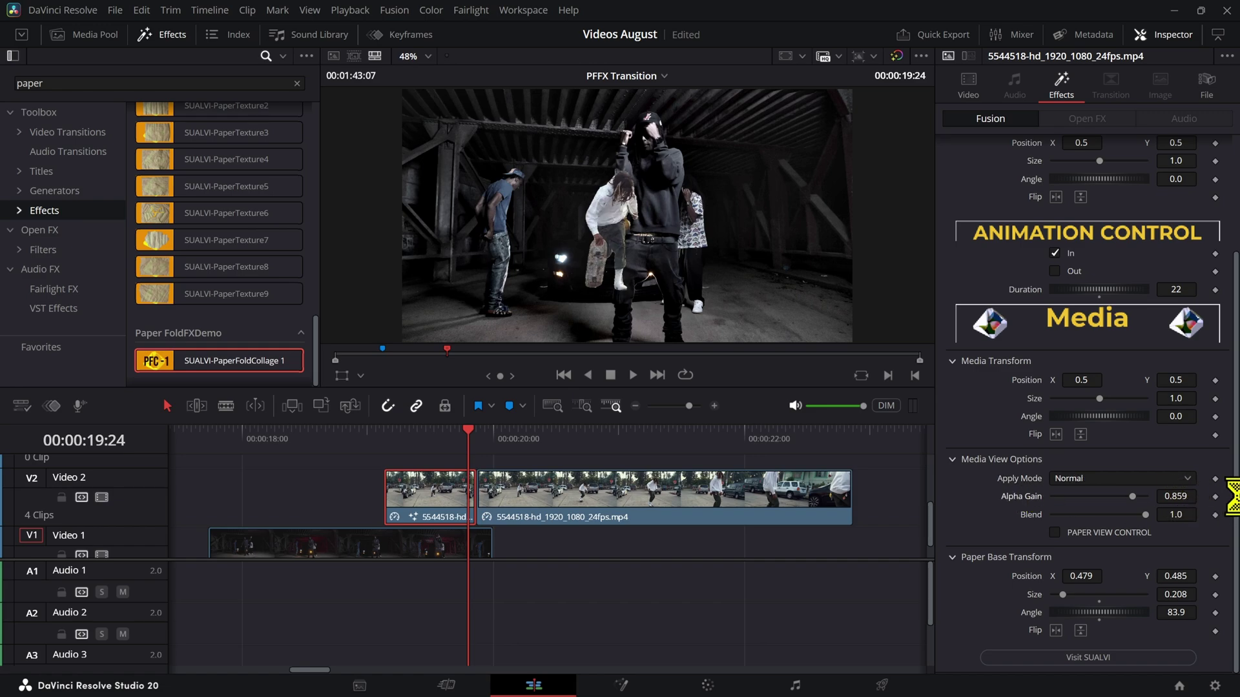
left_click_drag(1170, 497, 1173, 498)
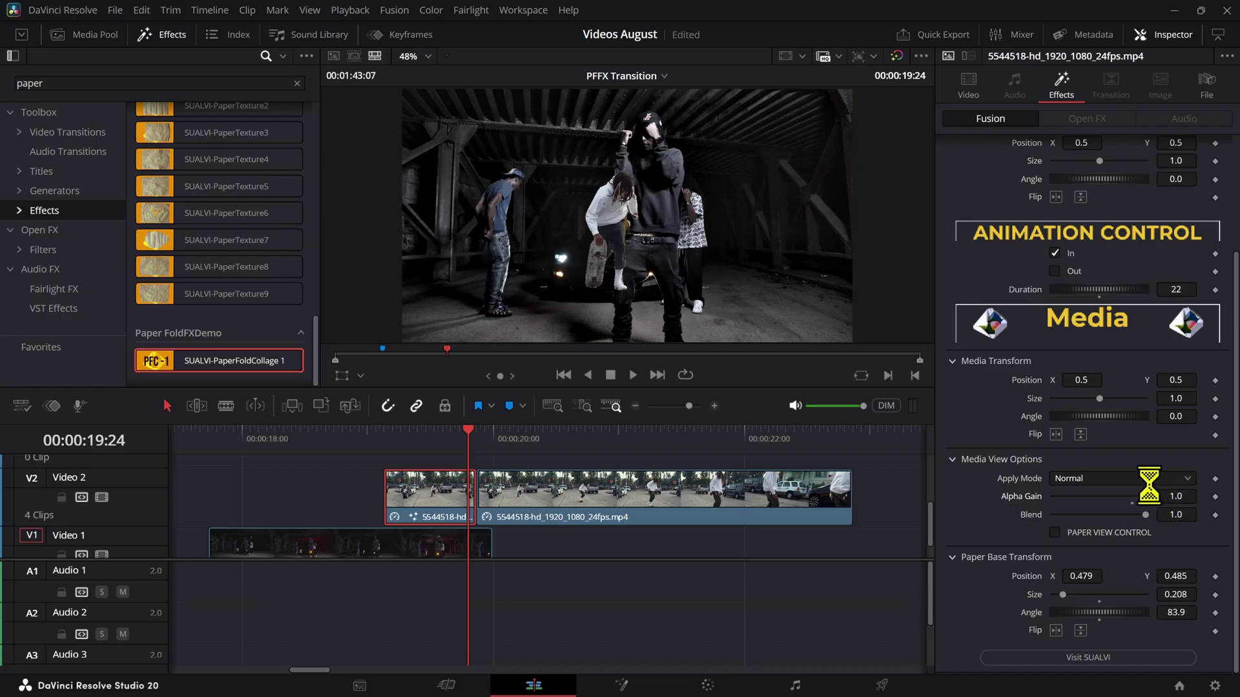
Step: Preview the fold animation and try to track the collage media backward from 00:00:19:25 with the Media Tracker
left_click_drag(401, 443, 467, 453)
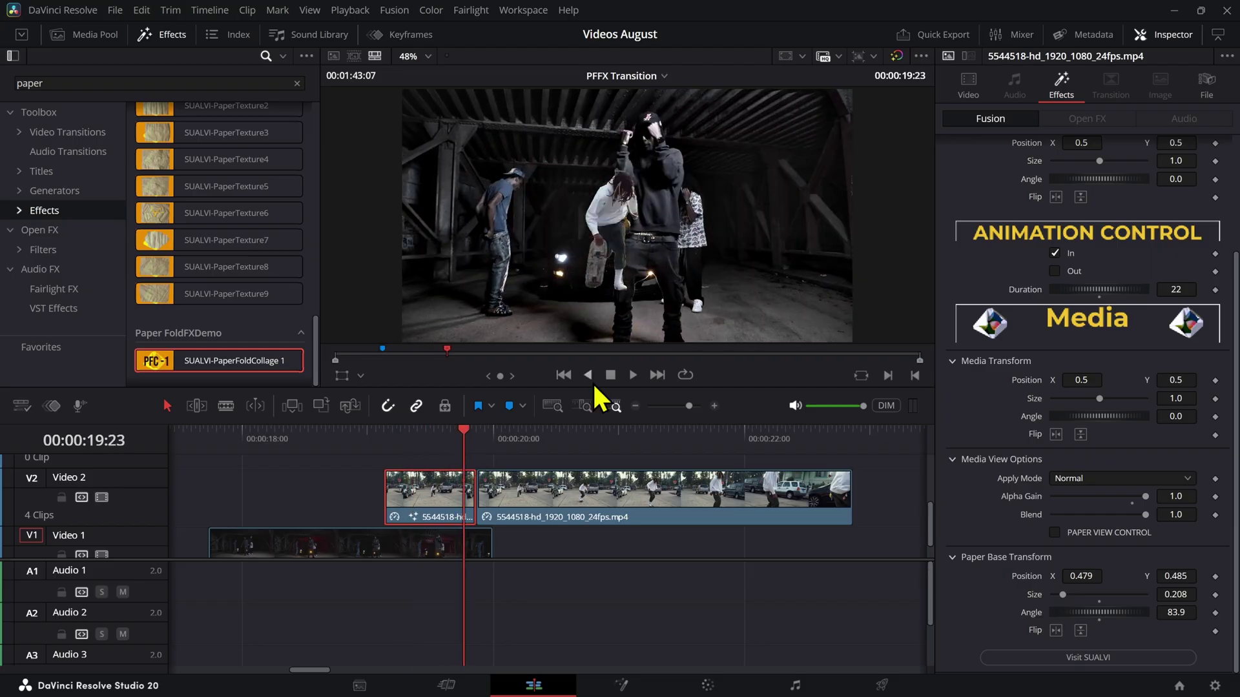
scroll(1091, 168, "up", 4)
left_click(1090, 169)
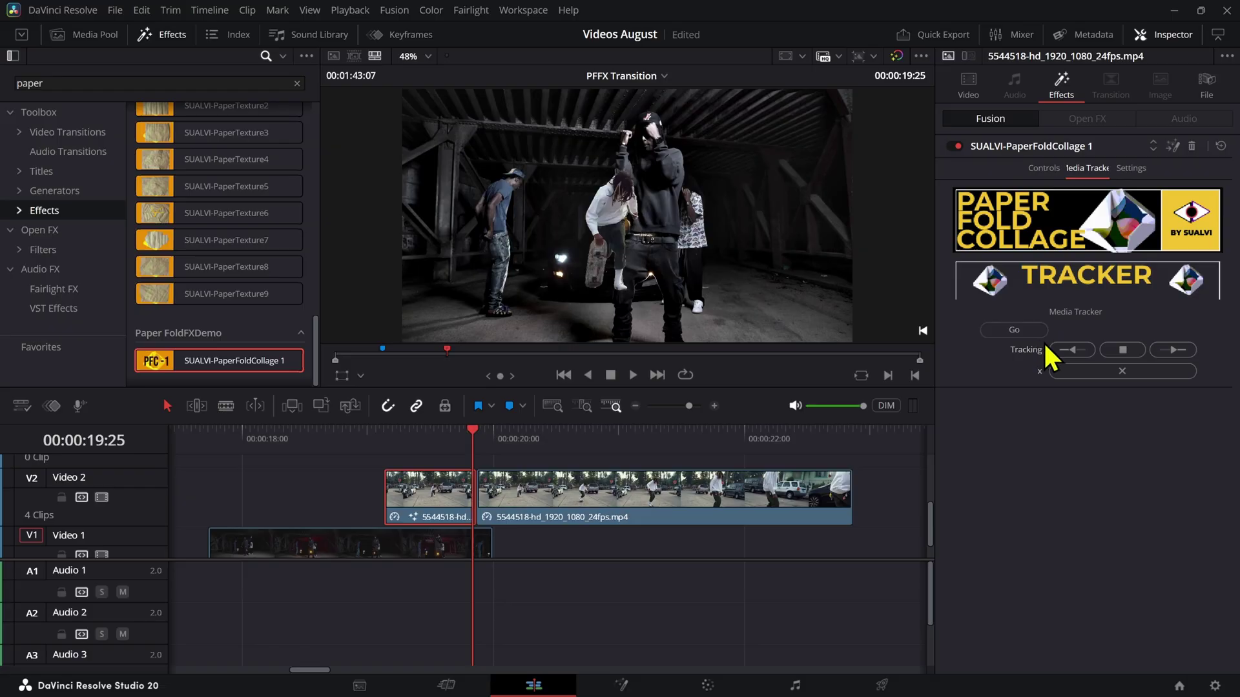
left_click(1062, 351)
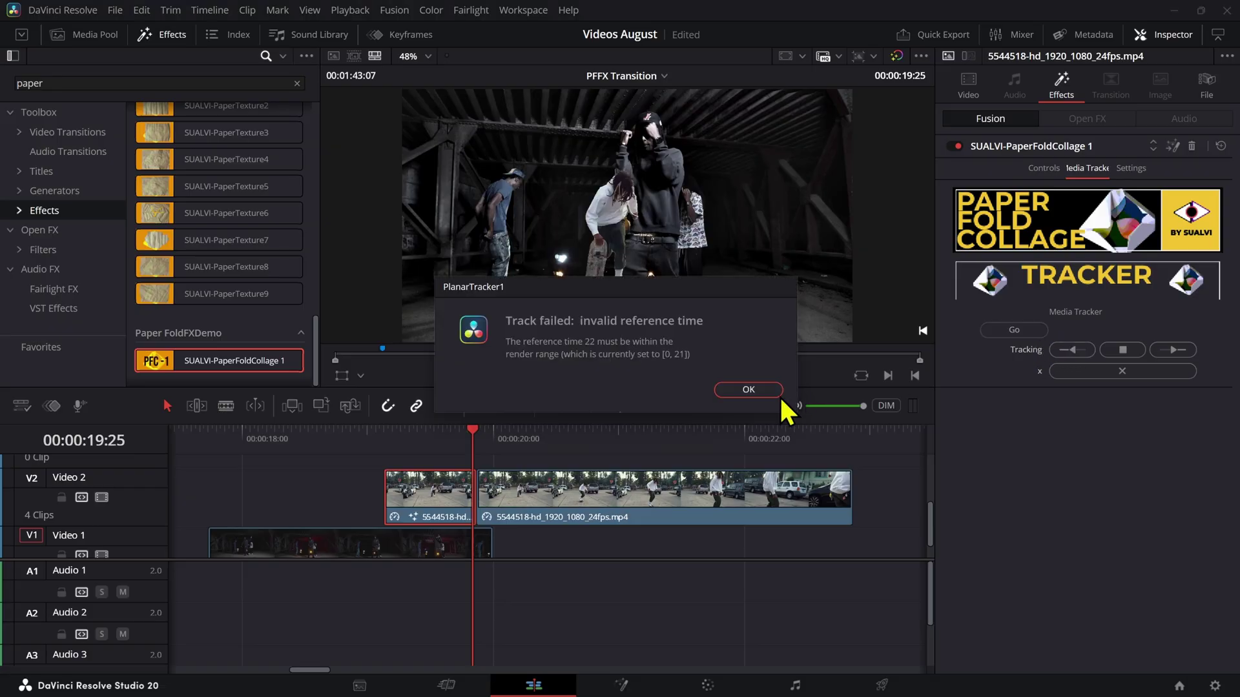
left_click(753, 387)
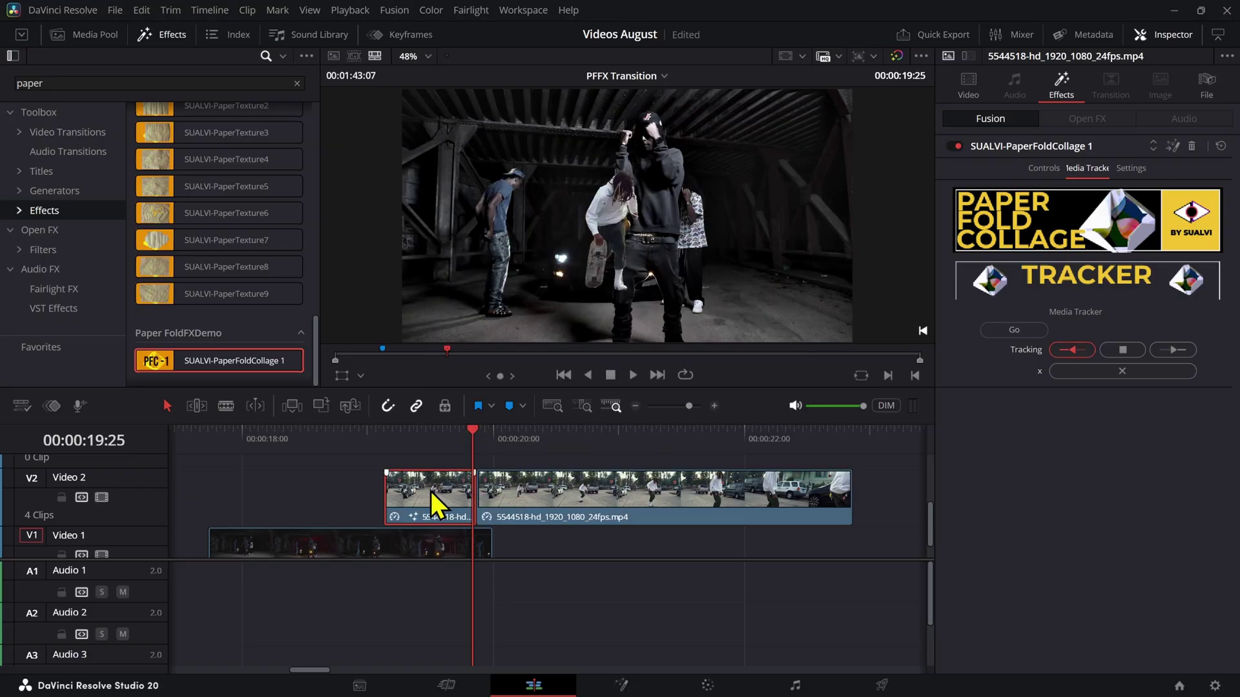
Step: Lengthen the masked segment by one frame and place it back against the start of the following clip
left_click_drag(431, 491, 417, 494)
key("ctrl+d")
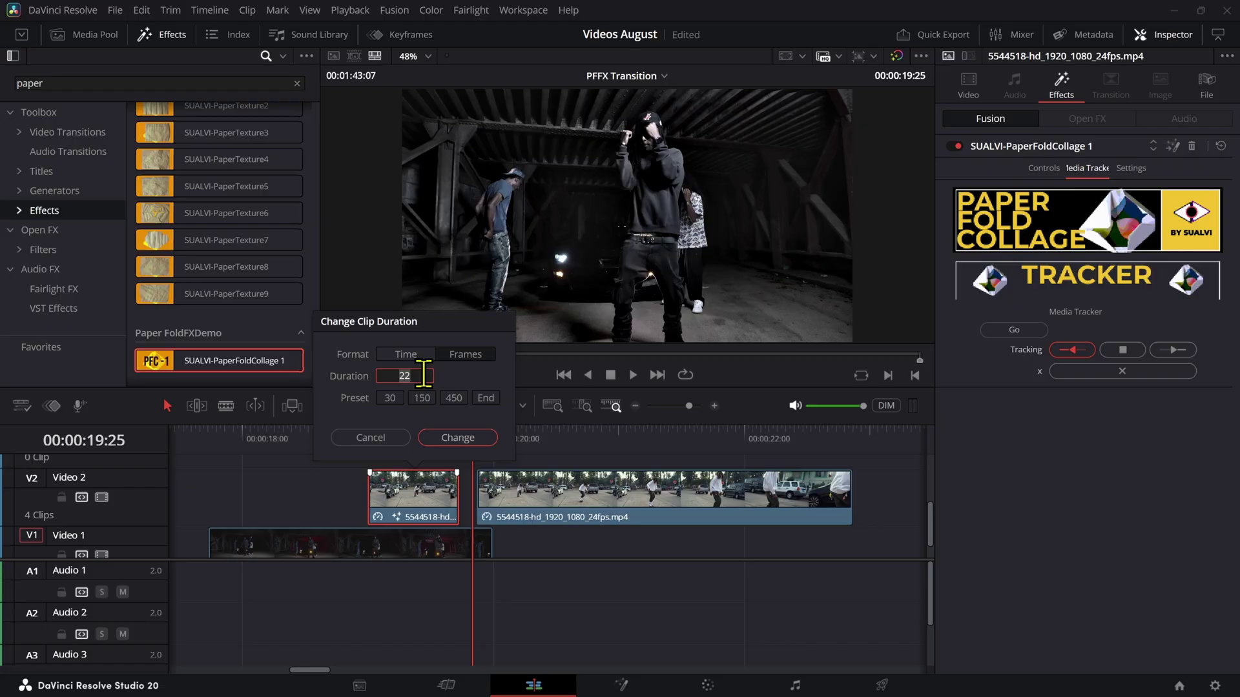
key("Return")
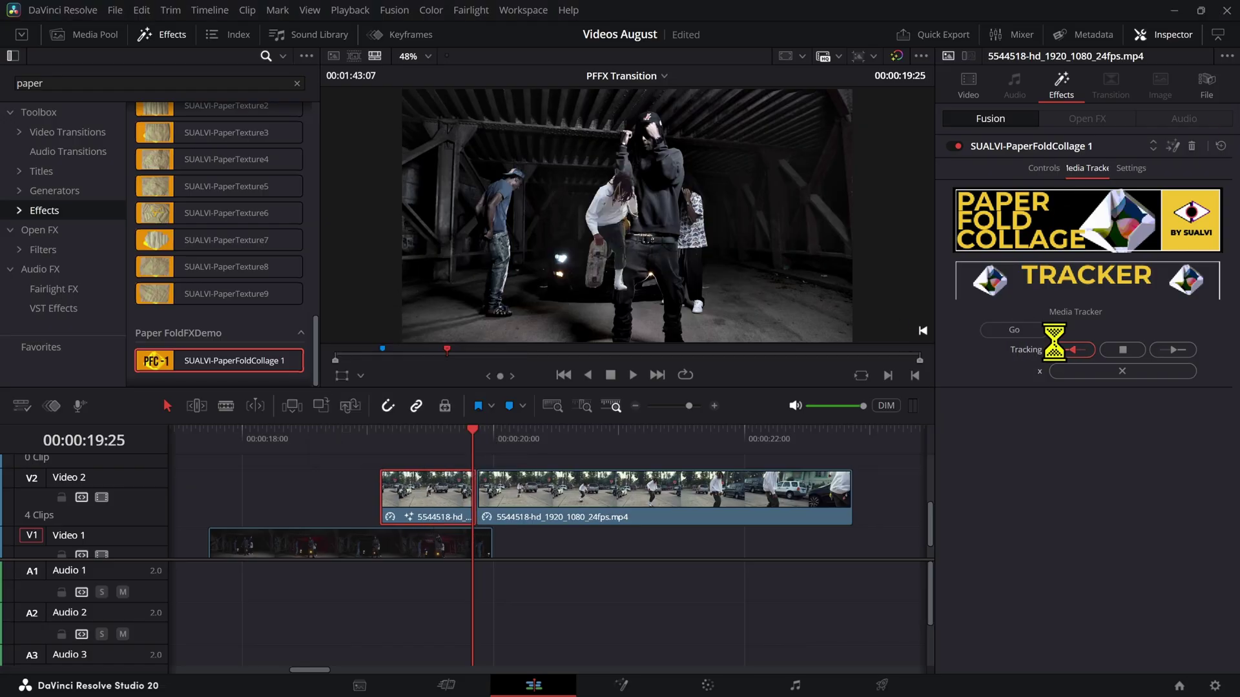
Step: Track the collage media backward from 00:00:19:25 and scrub through the masked segment to check the fold animation
left_click(1072, 351)
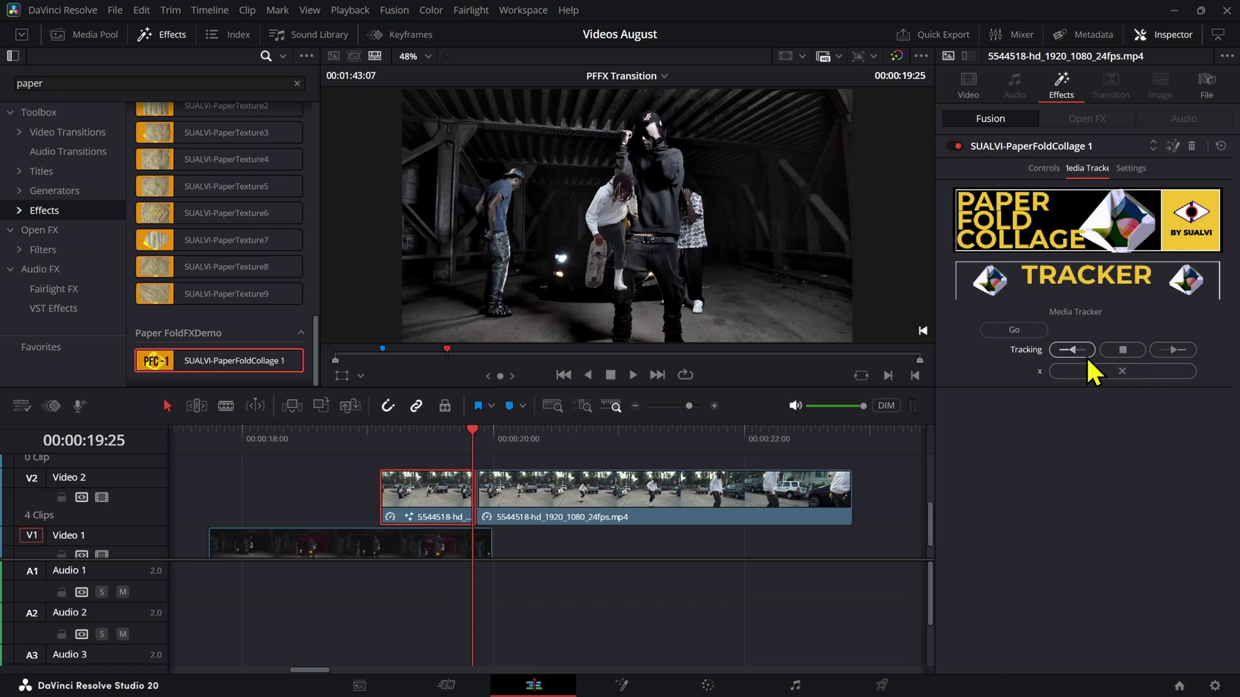
left_click(1055, 349)
left_click_drag(474, 465, 398, 450)
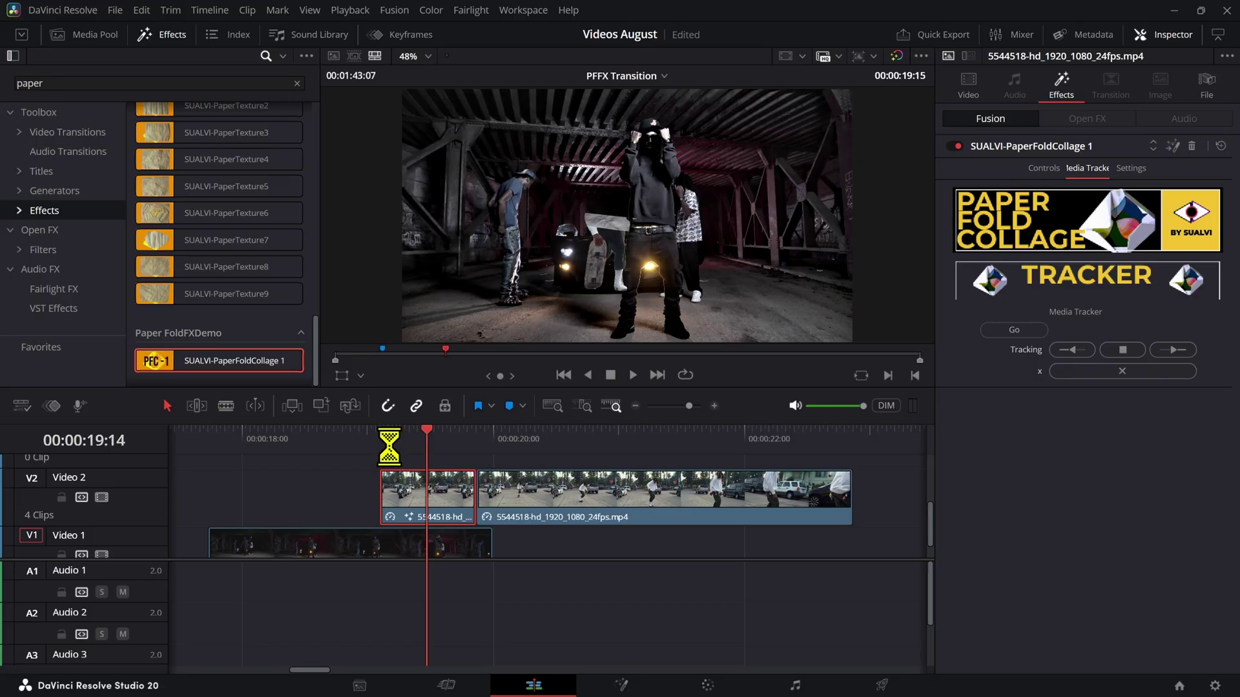
left_click_drag(389, 447, 466, 462)
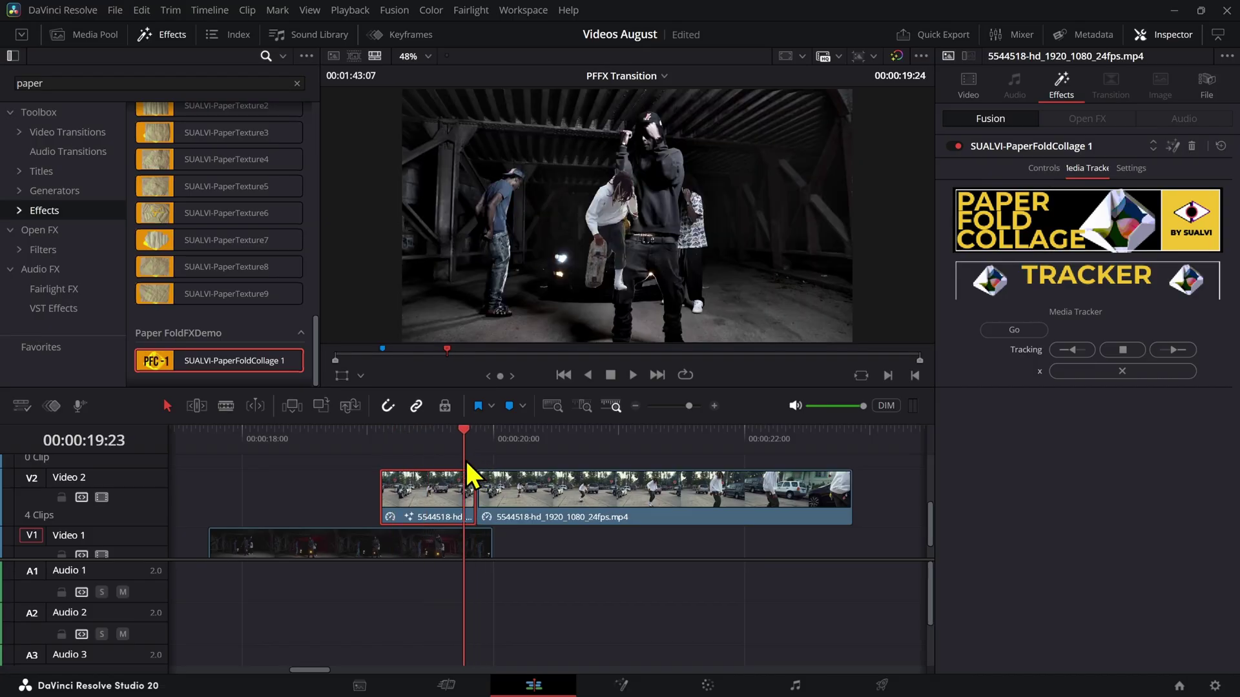
Step: Add a Brightness Flash transition at the cut between the masked segment and the following skateboarding clip, then scrub the masked segment
double_click(142, 83)
type("f")
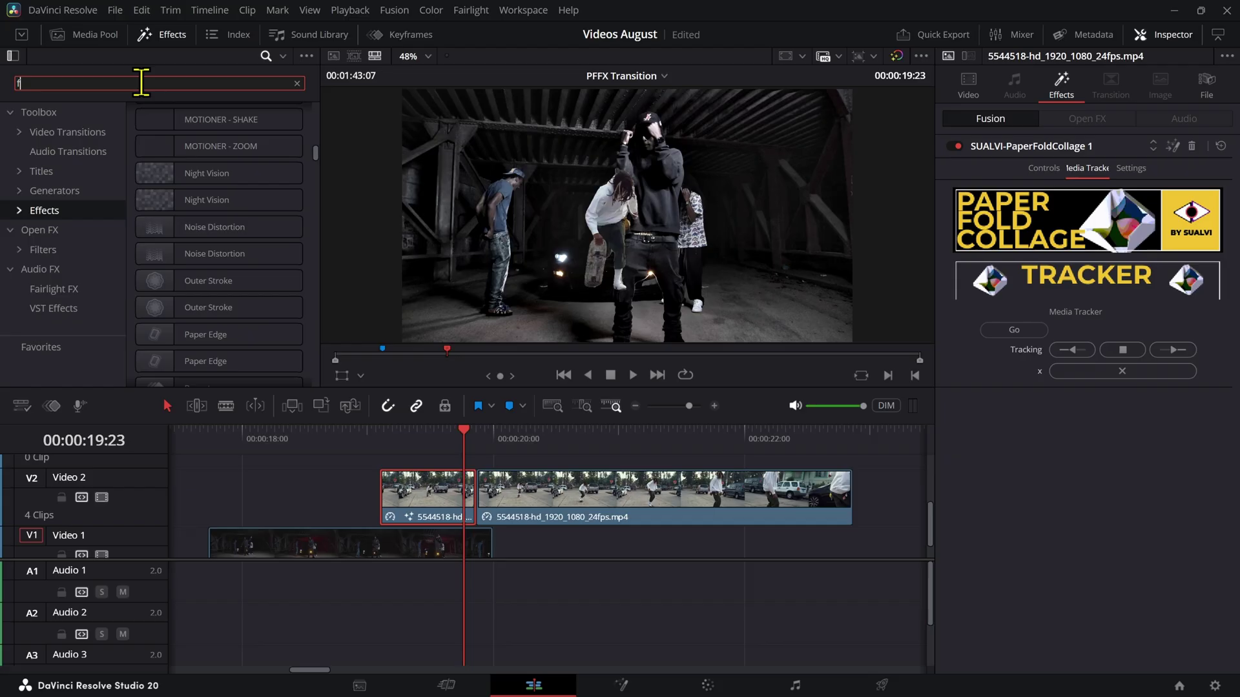
type("las")
left_click(71, 133)
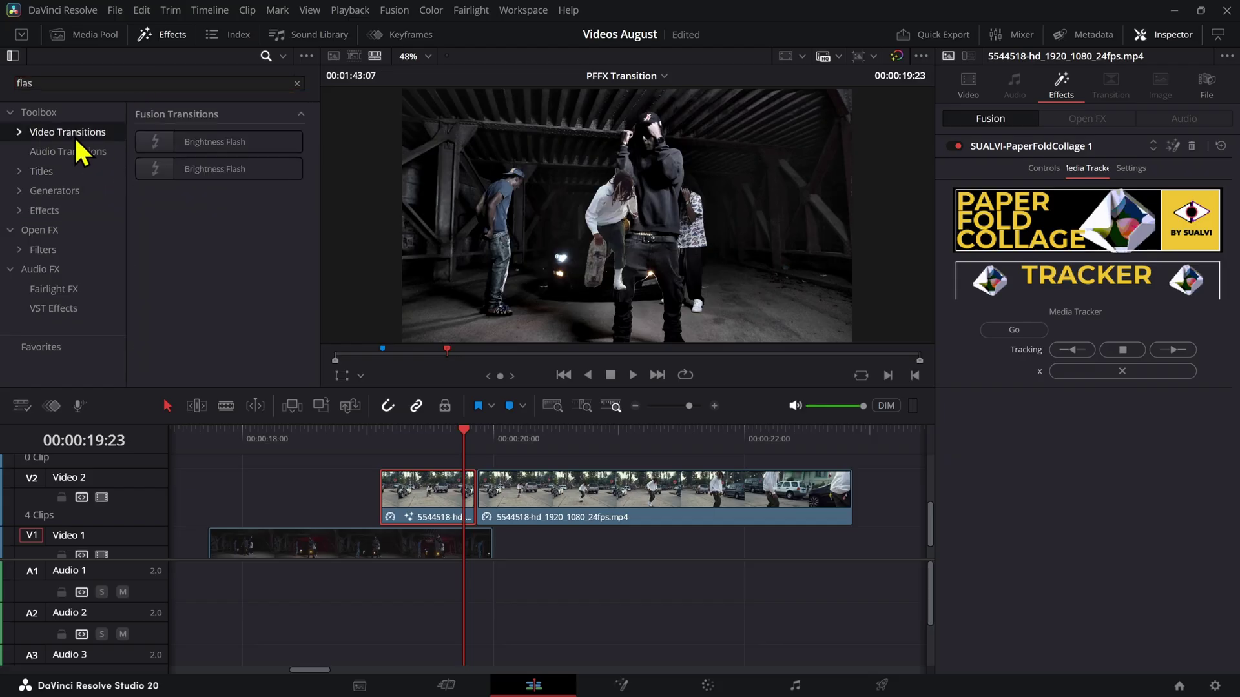
left_click_drag(204, 142, 476, 489)
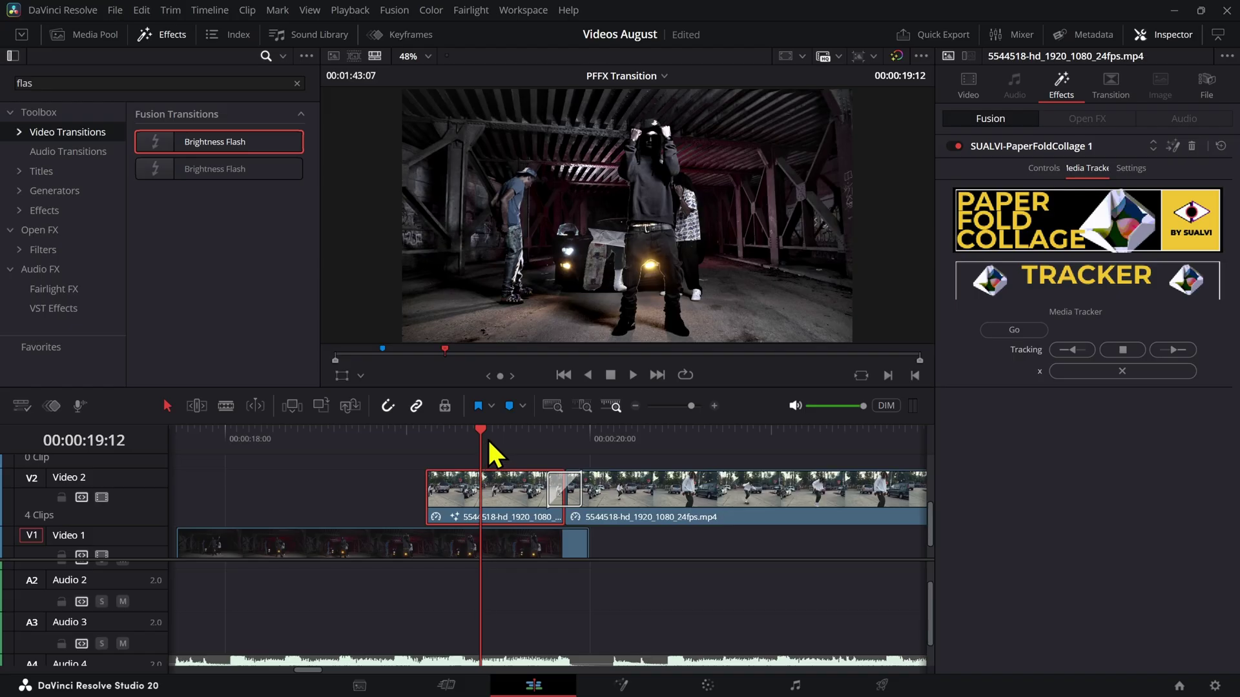
left_click_drag(489, 443, 498, 445)
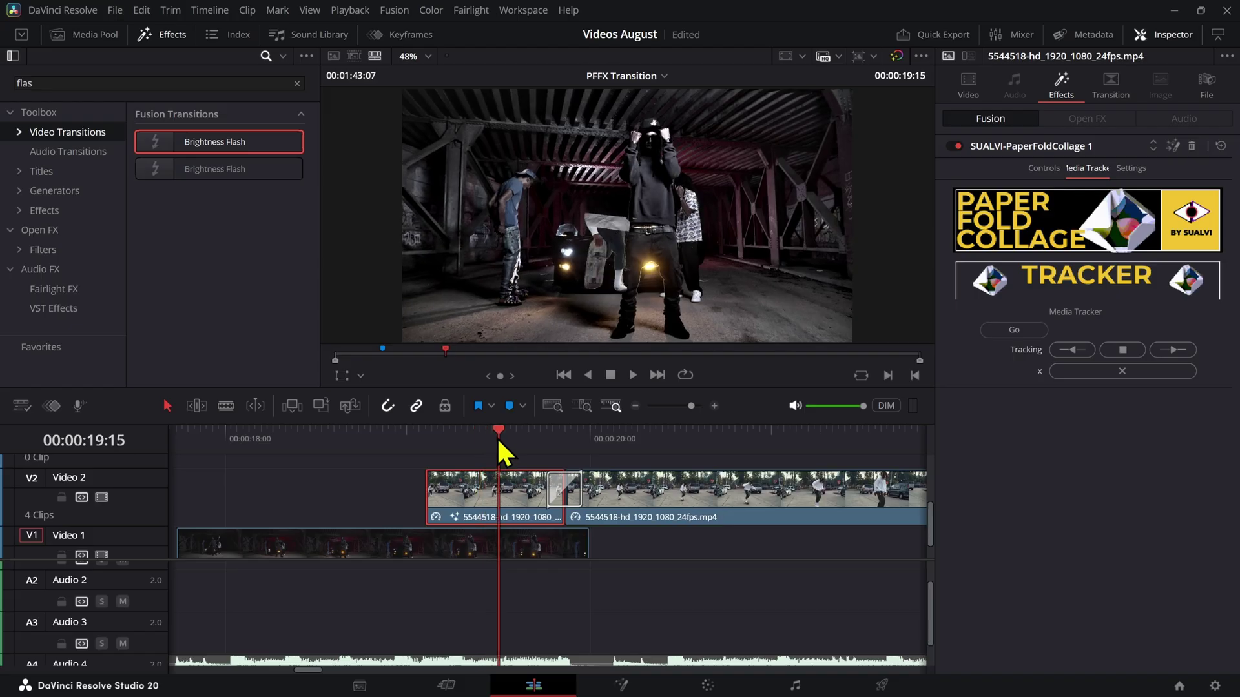
Step: Apply the Paper Edge effect to the masked segment and set its Edge Contrast to 1.049
left_click(57, 213)
left_click(69, 84)
type("pap")
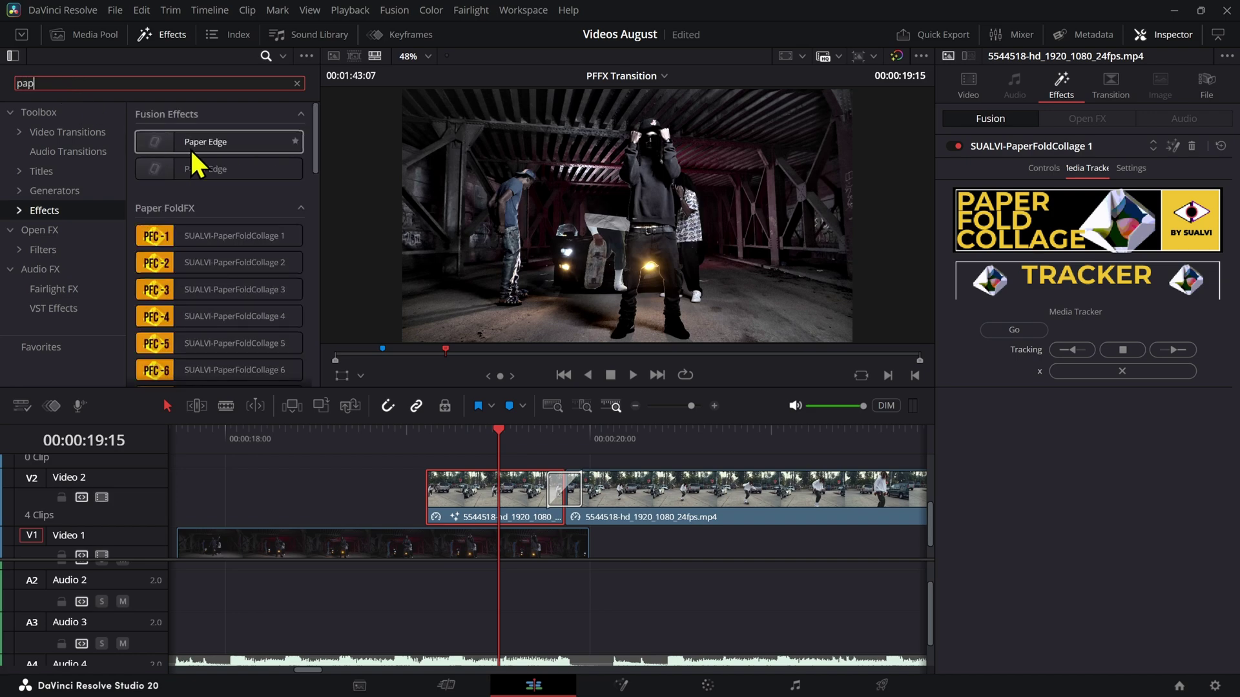
left_click_drag(190, 148, 489, 503)
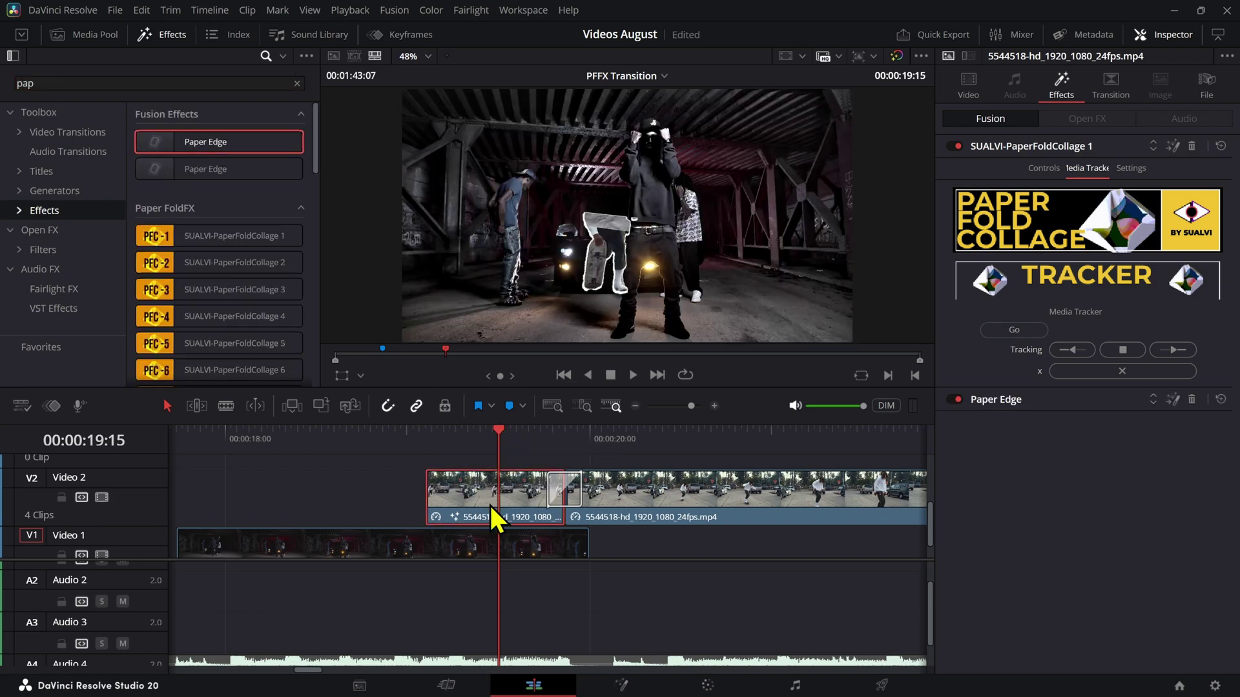
scroll(619, 261, "up", 3)
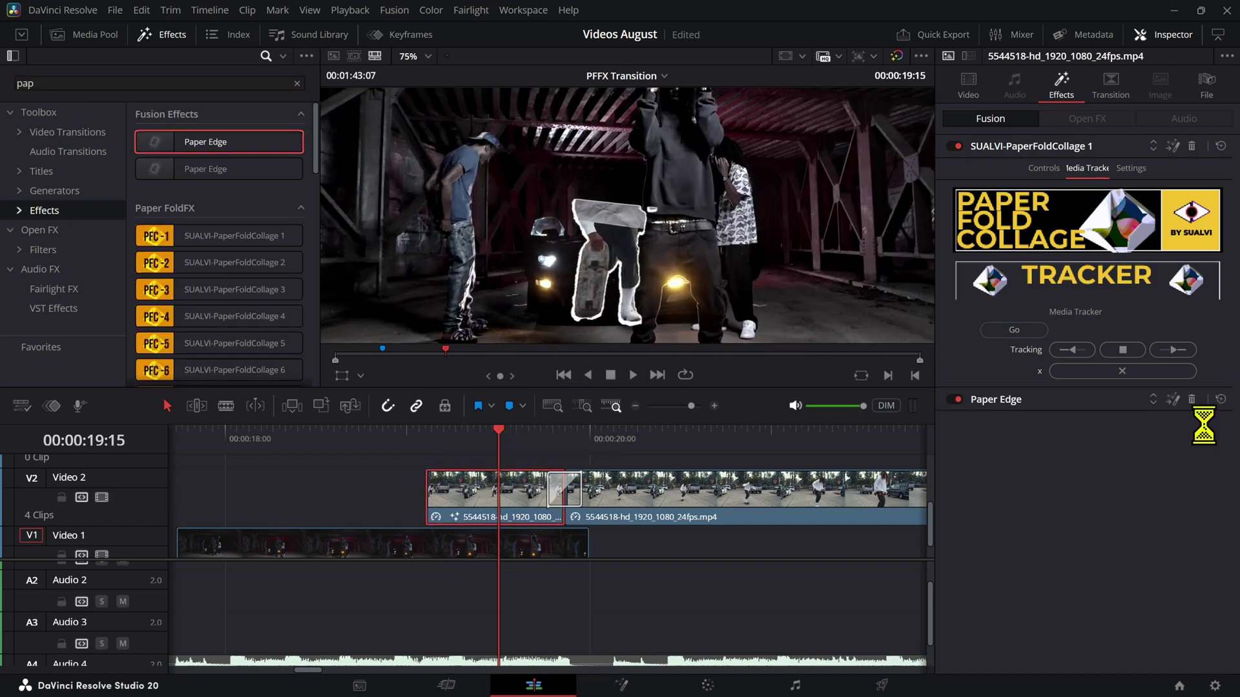
left_click(1168, 402)
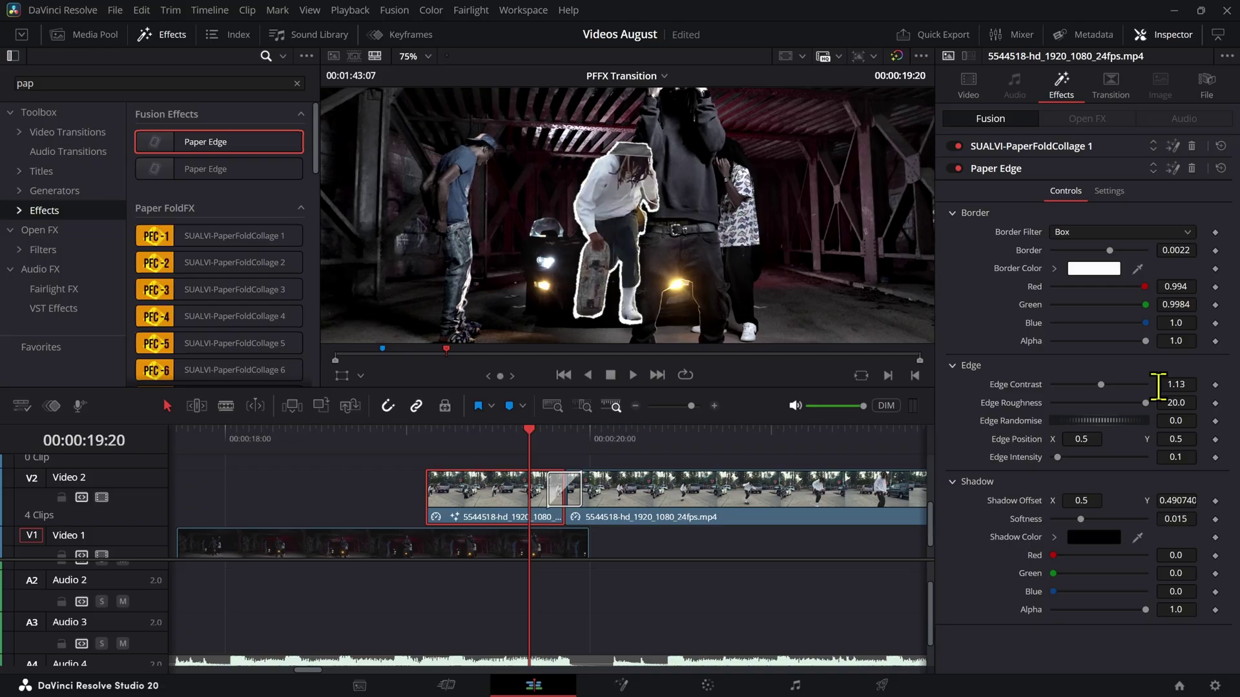
left_click_drag(1158, 387, 1156, 387)
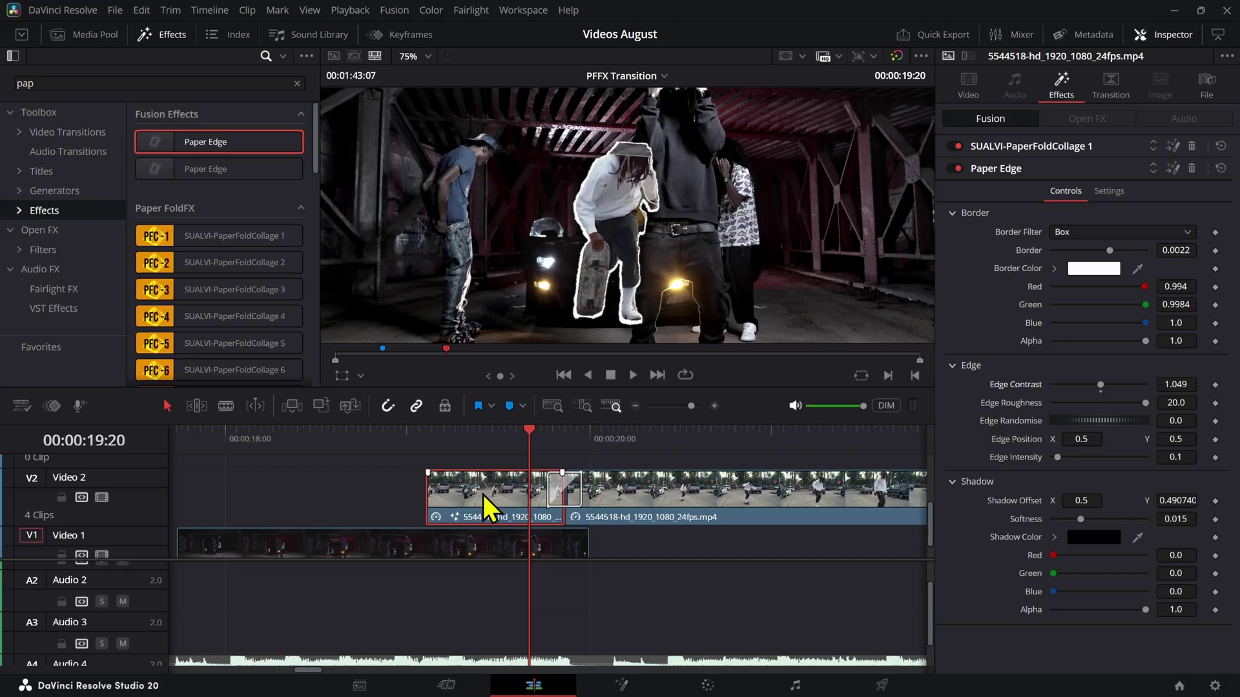
Step: Examine the SUALVI Paper Fold SFX 14.wav and camera-flash-204151.mp3 sounds in the transition at the timeline's start and play it back
scroll(483, 495, "down", 4)
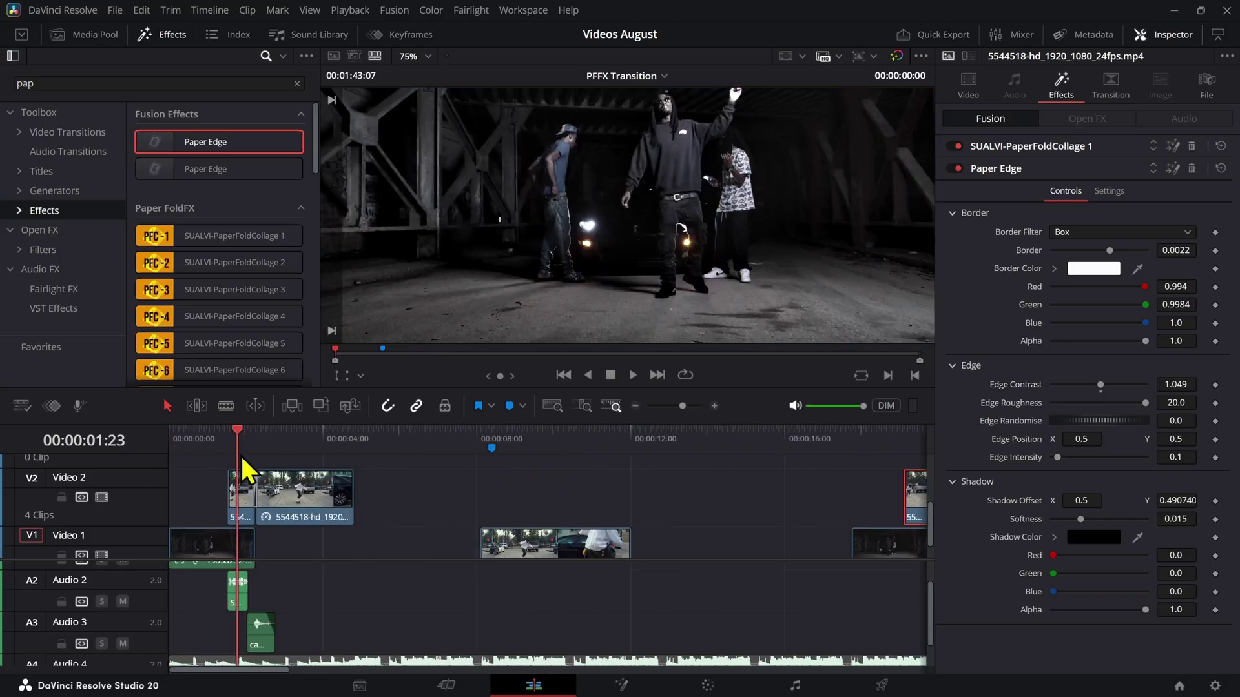
scroll(296, 589, "up", 3)
left_click(455, 587)
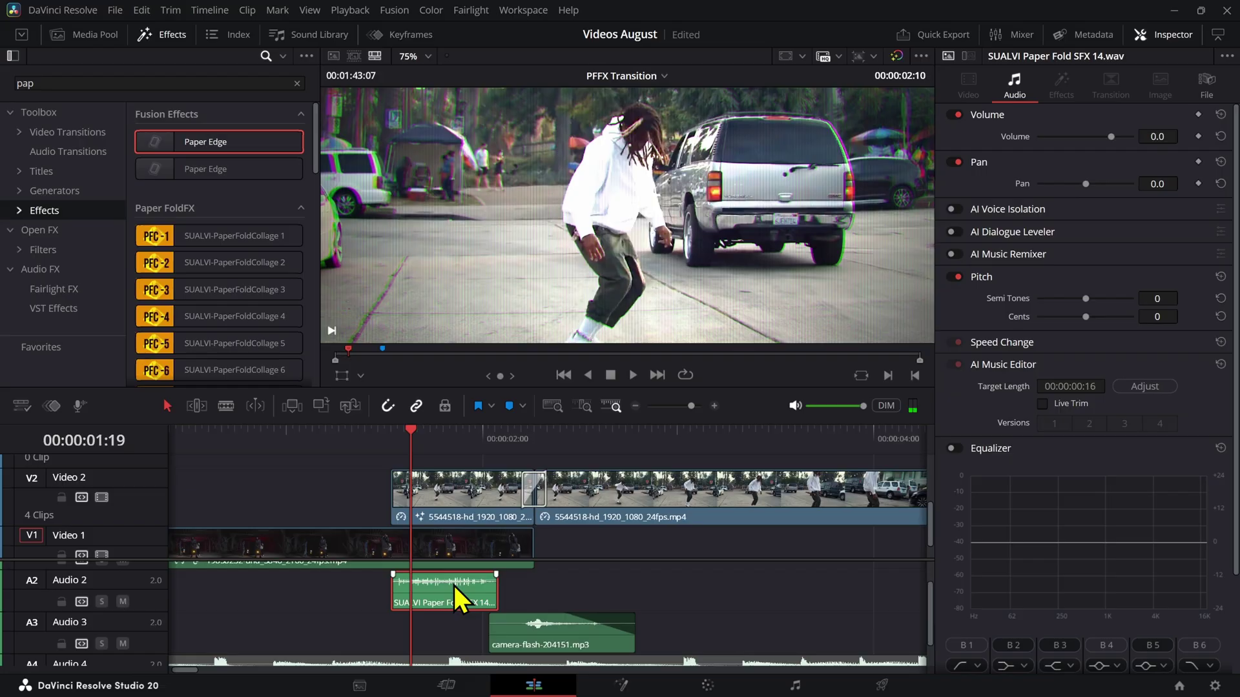
left_click(554, 635)
left_click(524, 451)
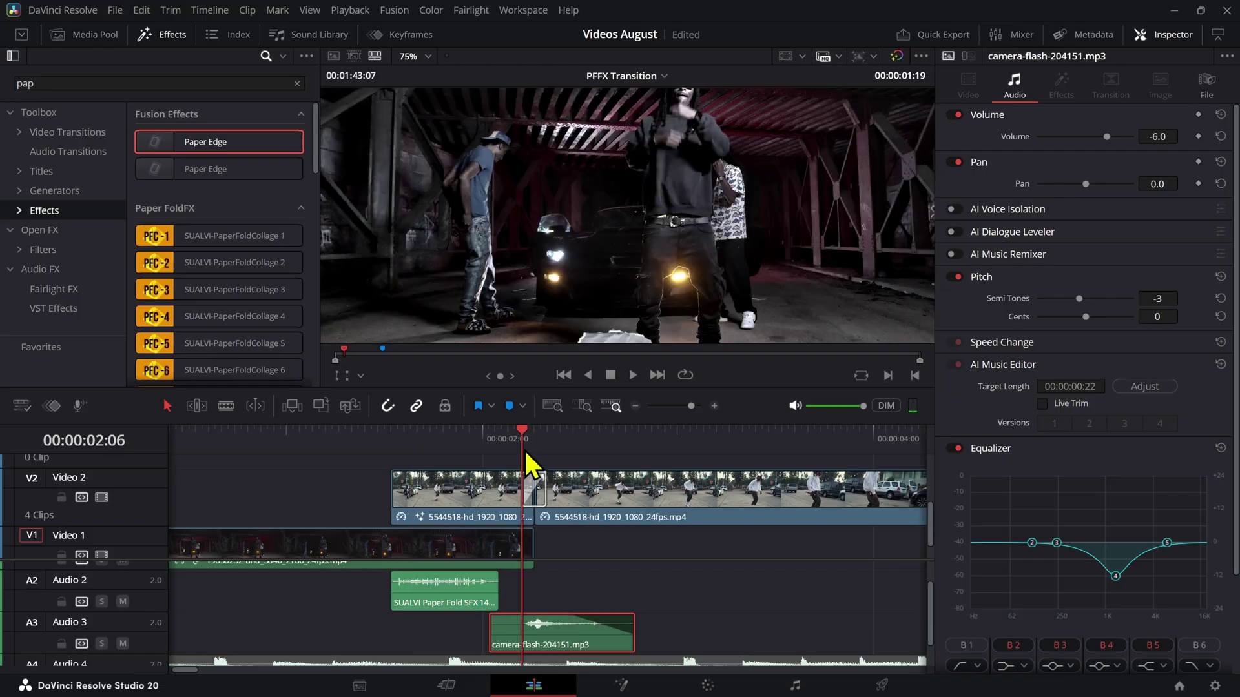
left_click(359, 440)
key("space")
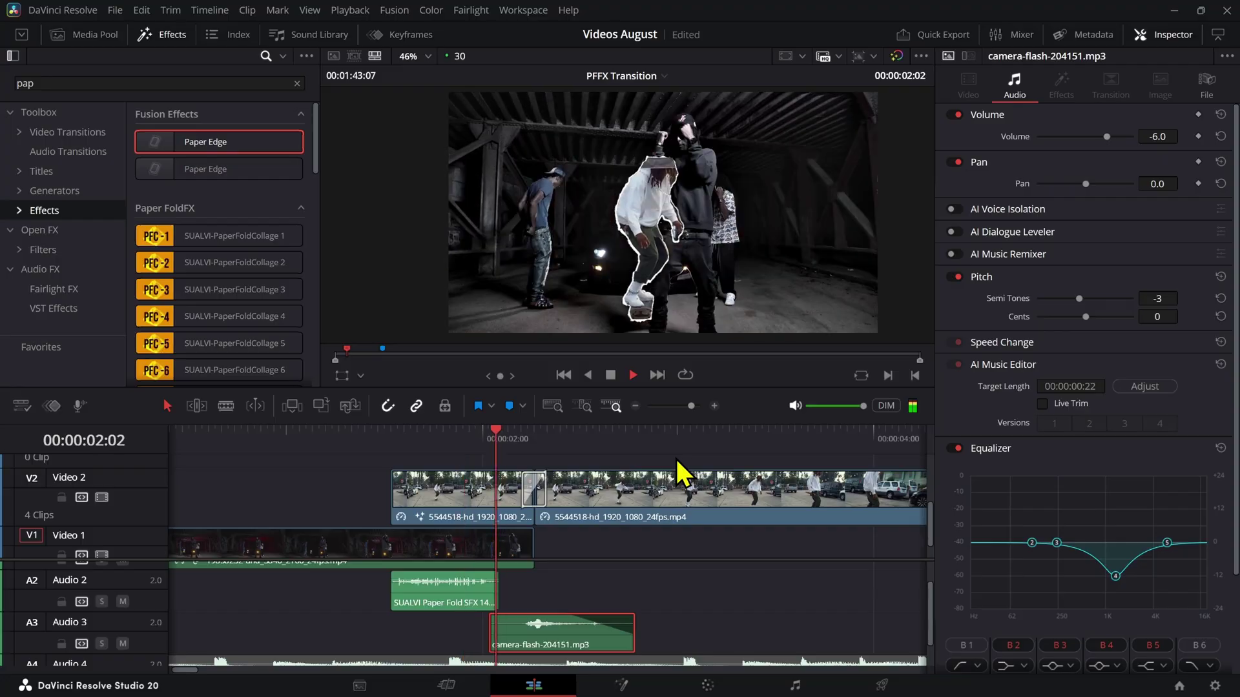
key("space")
Step: Inspect the adjustment clip over the skateboarding clip in the first transition and play that section
left_click_drag(701, 492, 578, 371)
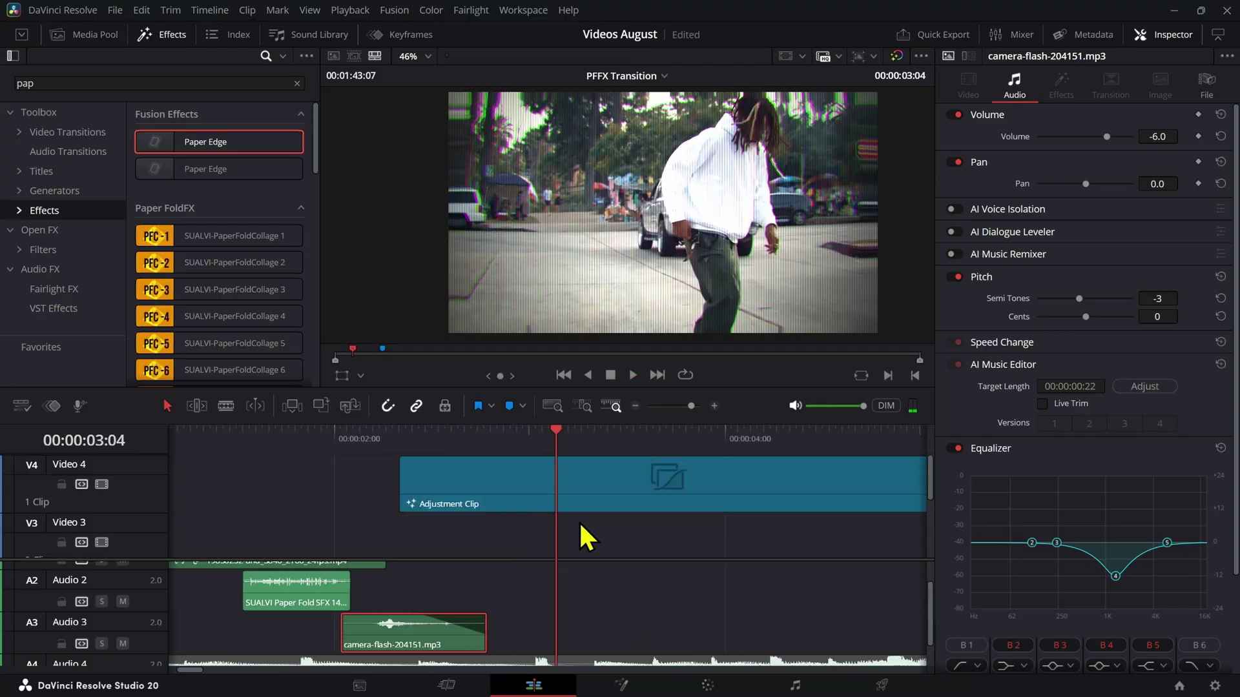
left_click(580, 506)
scroll(675, 320, "down", 2)
left_click(462, 437)
key("space")
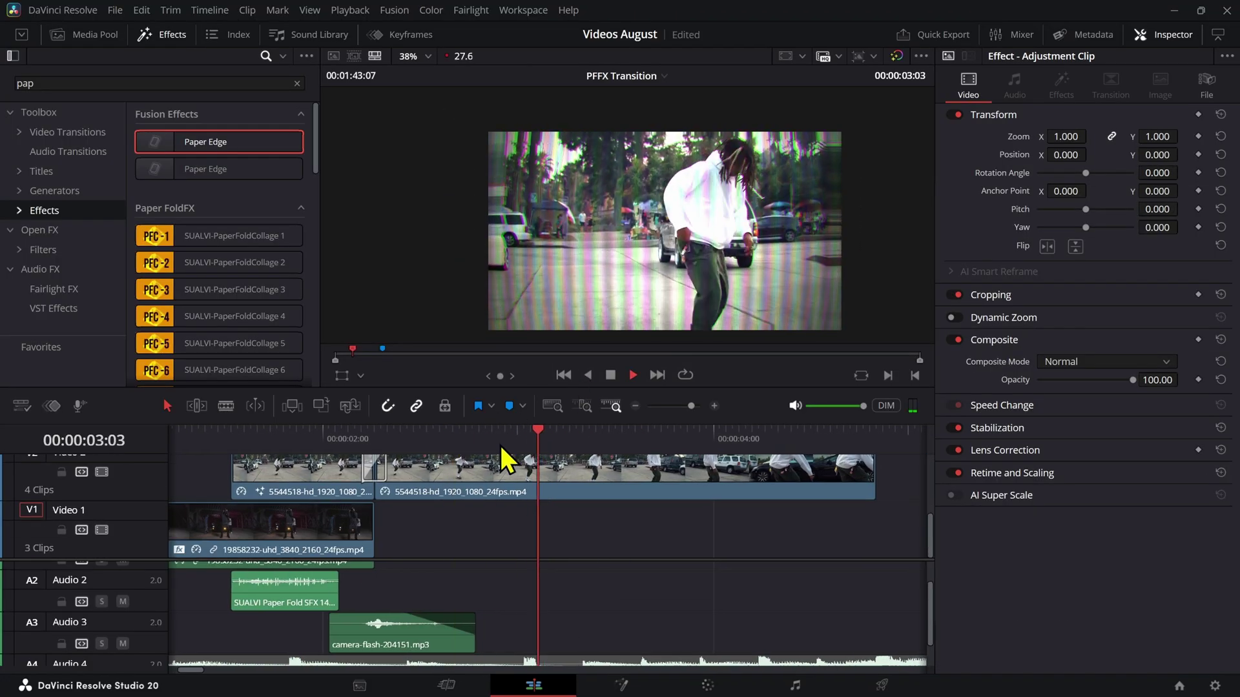